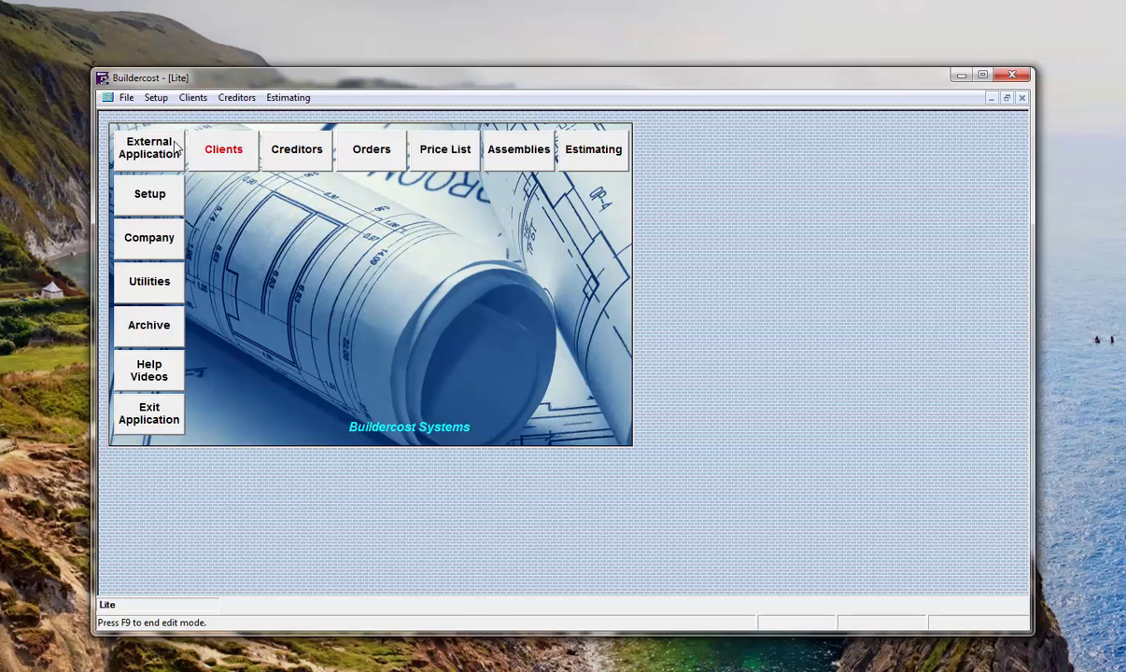
Open PlanSwift as the external application and show the takeoffs on the Foundation and Slab Plan and the Walls and Brick Veneer Plan
left_click(147, 153)
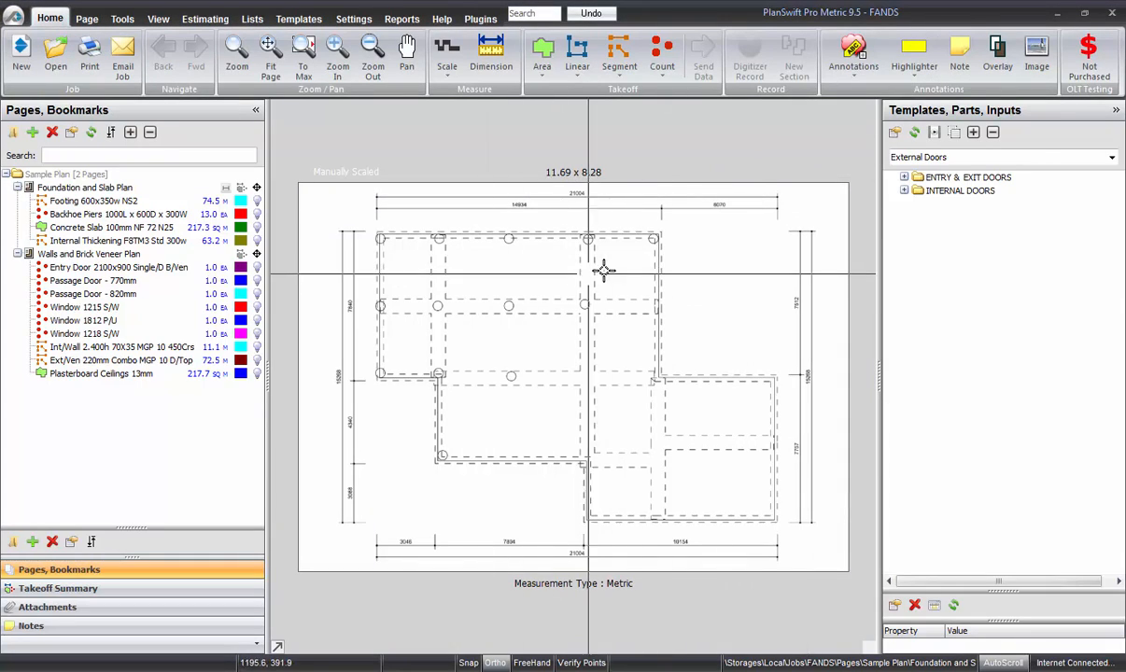
left_click(89, 254)
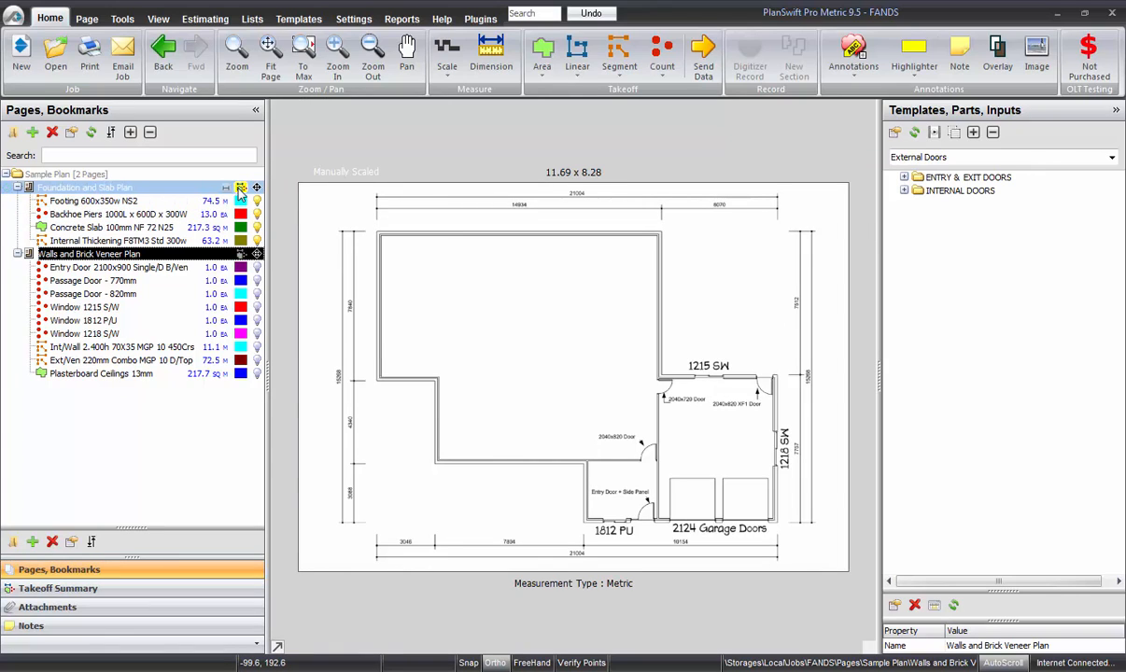
left_click(58, 188)
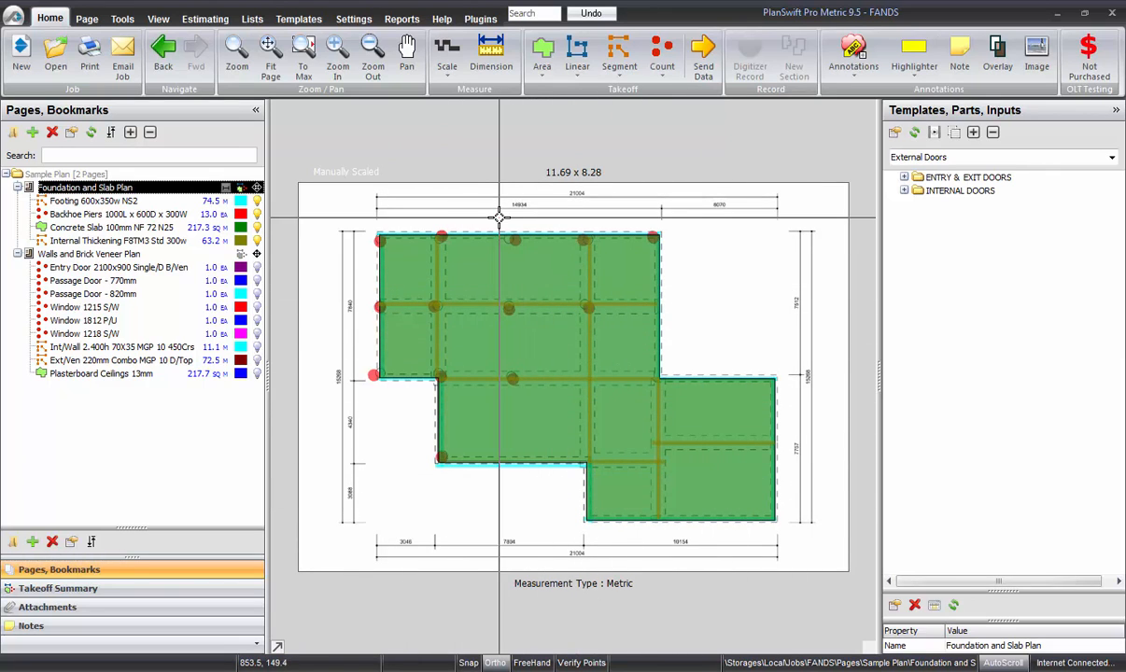
left_click(111, 255)
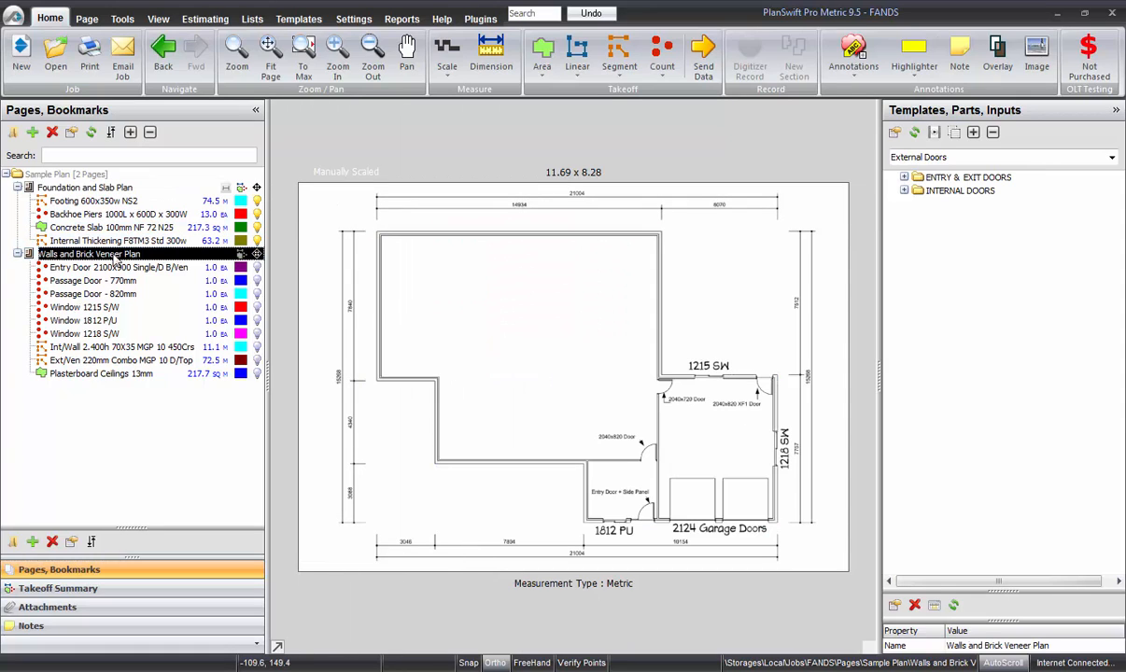
left_click(256, 255)
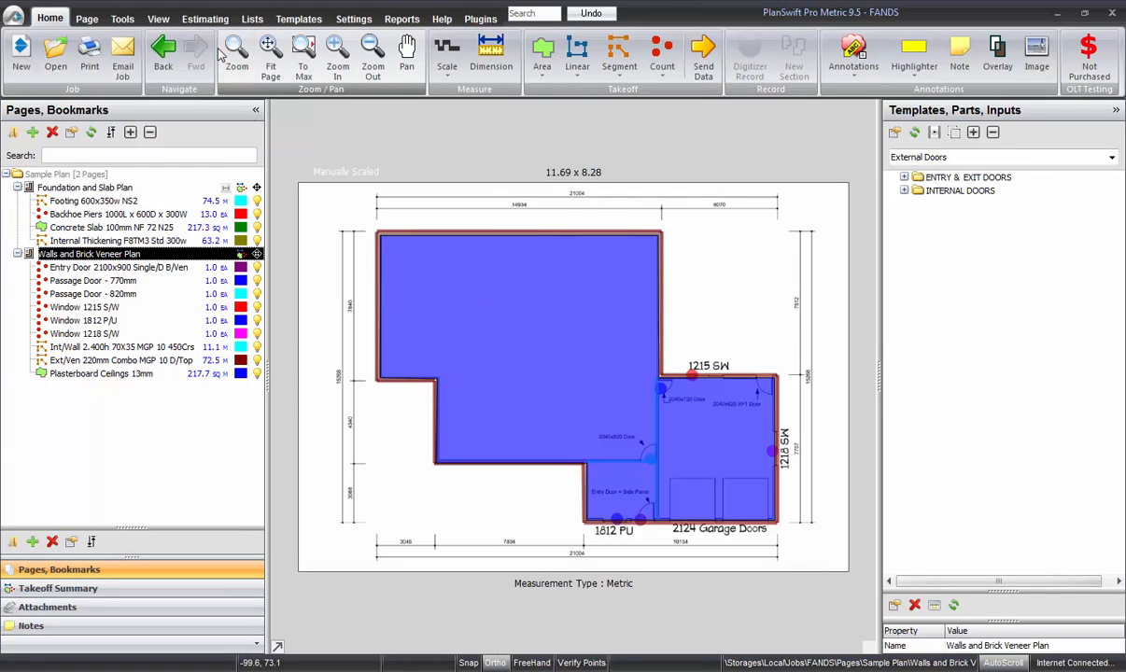
Export the Buildercost Estimate Report as PSTEST_PlanSwift.csv, and exit PlanSwift without removing the license
left_click(204, 18)
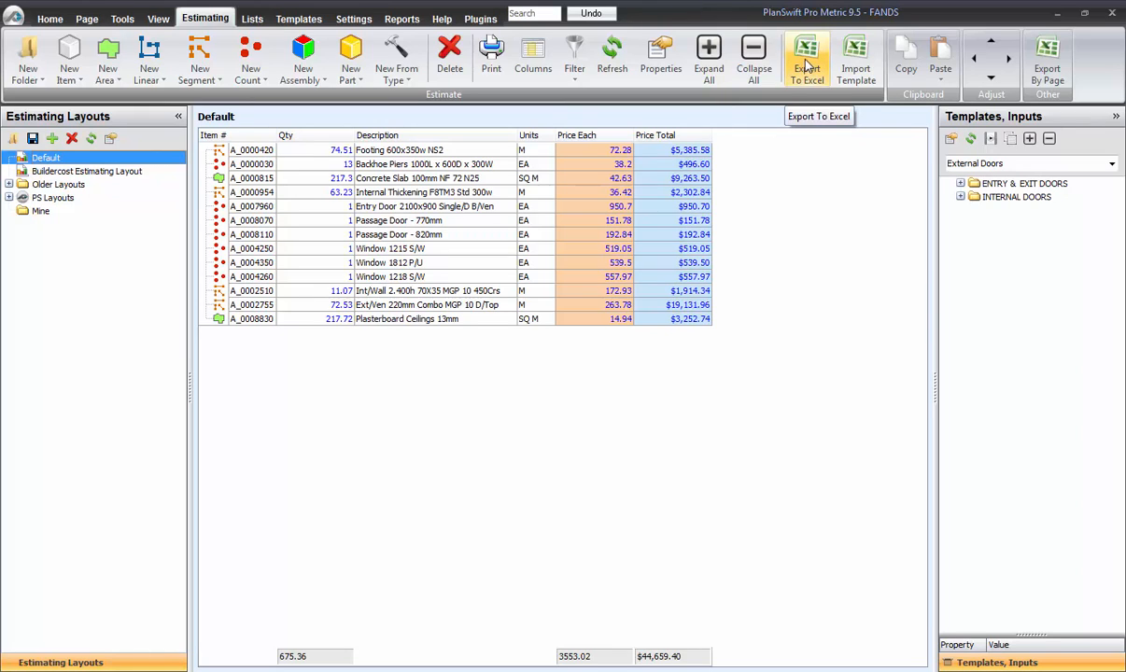
left_click(399, 19)
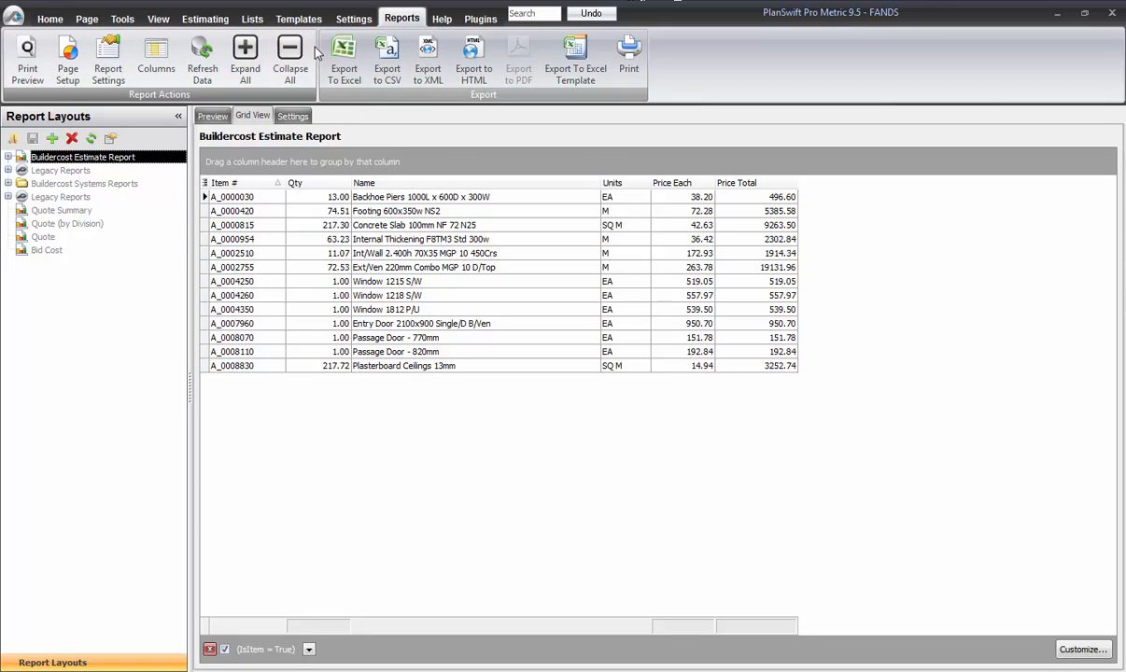
left_click(390, 61)
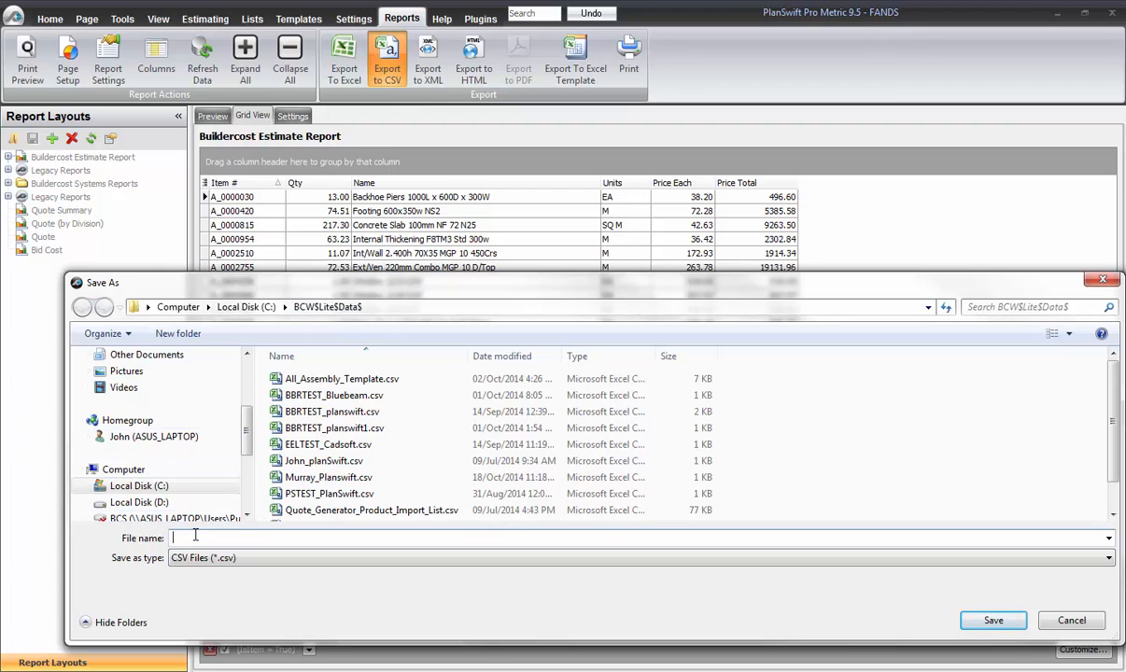
type("PSTEST_")
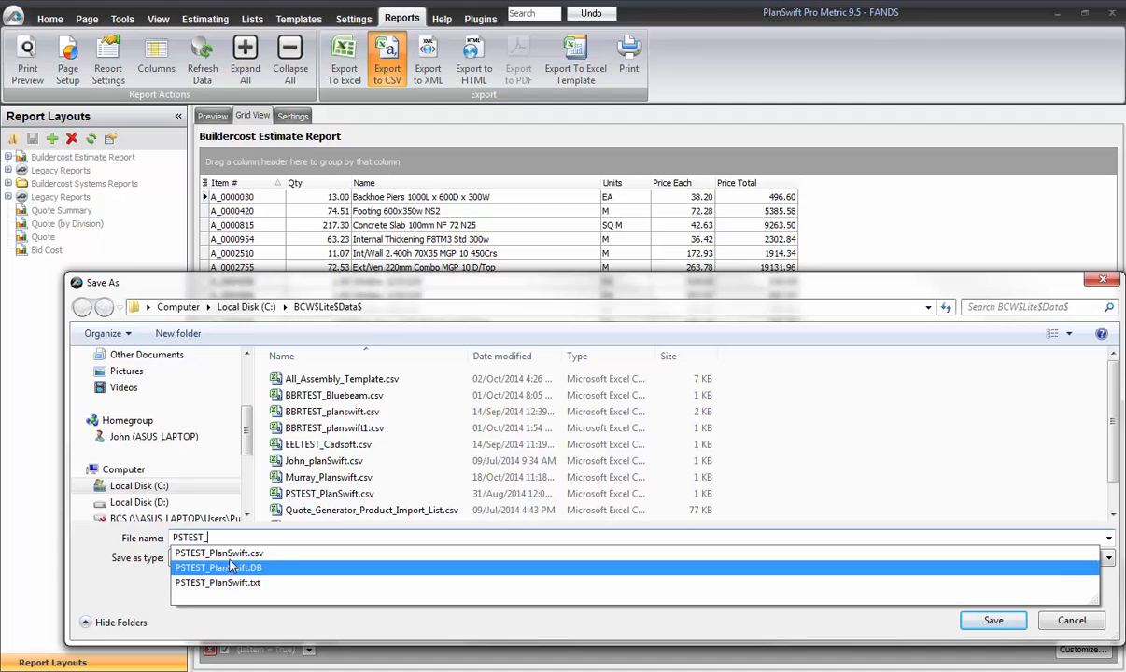
left_click(233, 554)
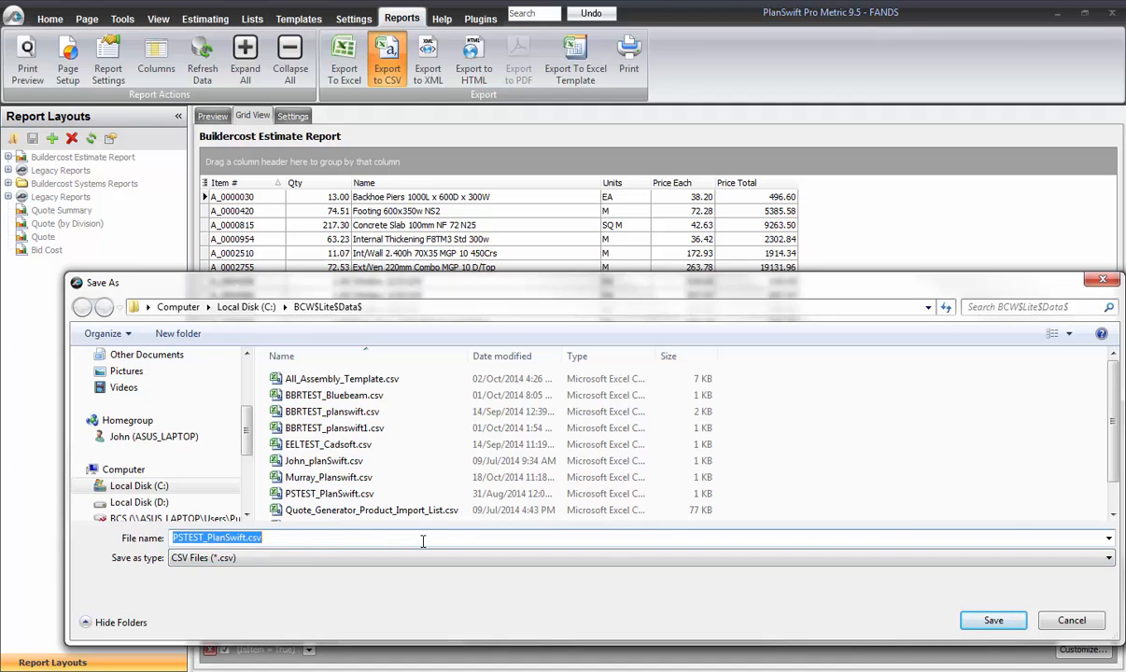
left_click(993, 622)
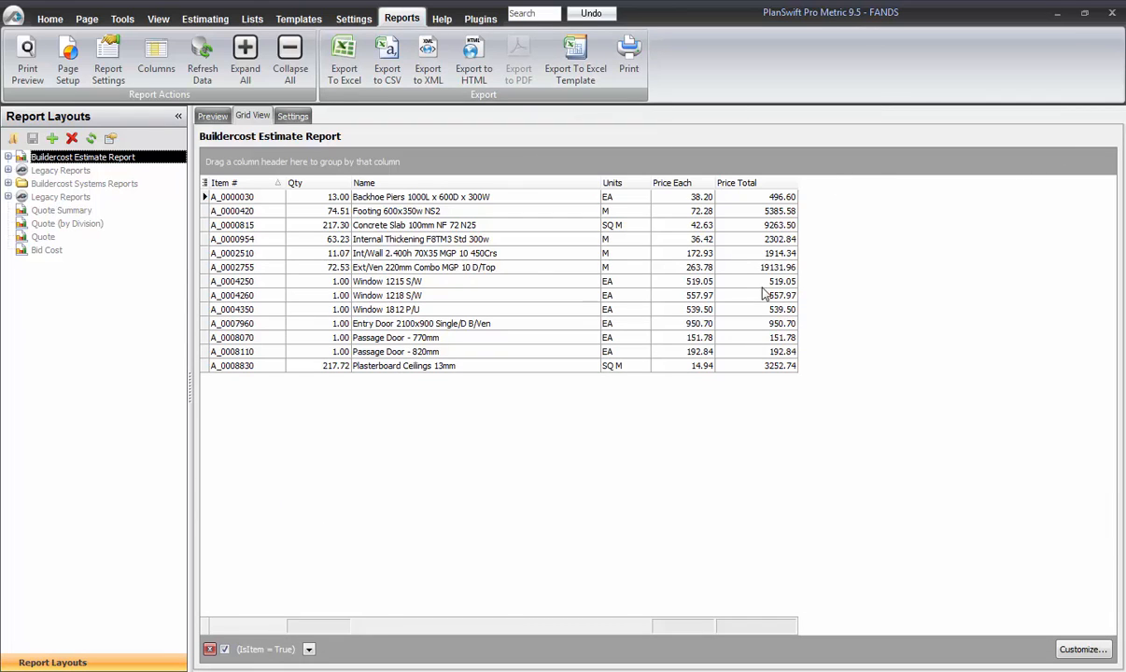
left_click(1113, 14)
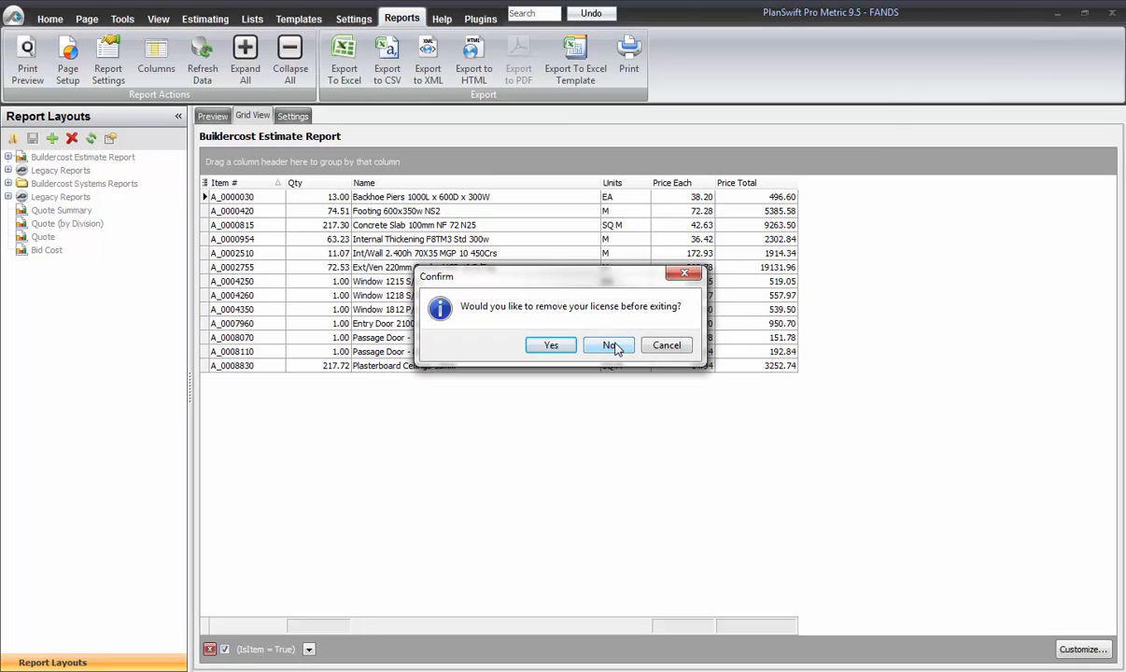
left_click(612, 345)
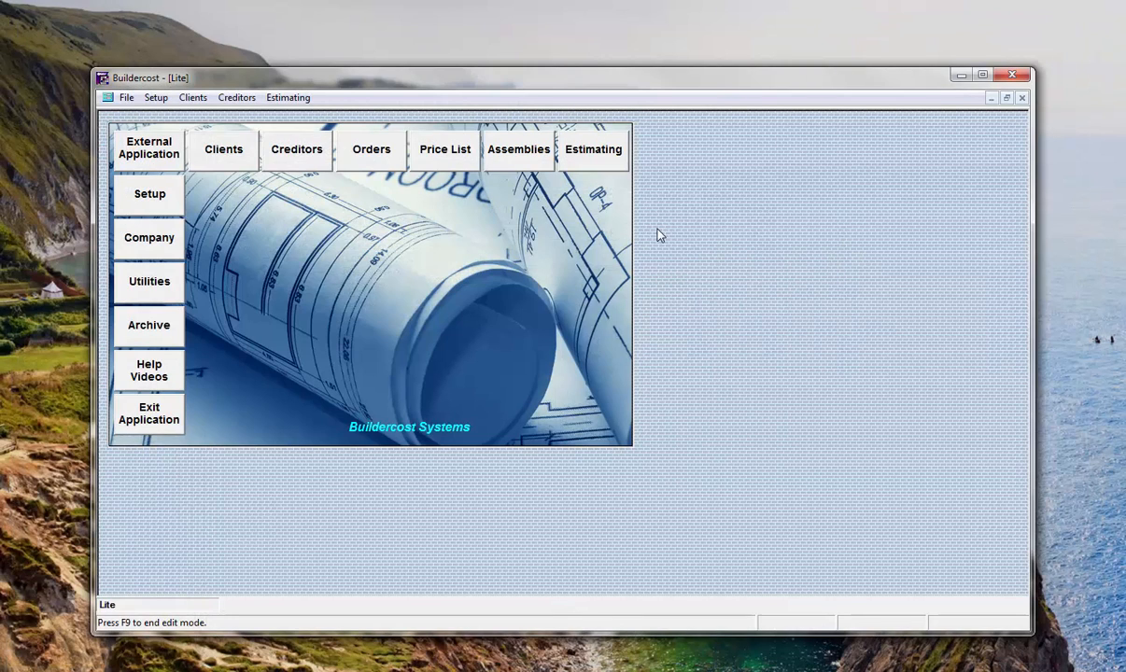
Start a CSV data file import from the Buildercost estimate list for the PSTEST job
left_click(594, 152)
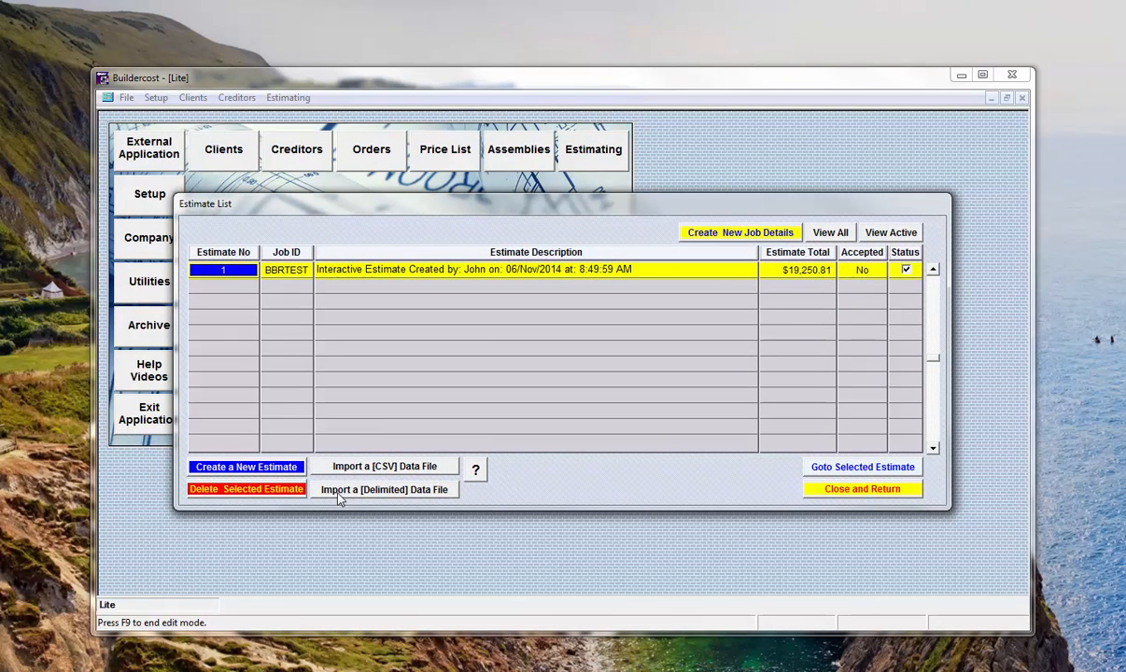
left_click(403, 470)
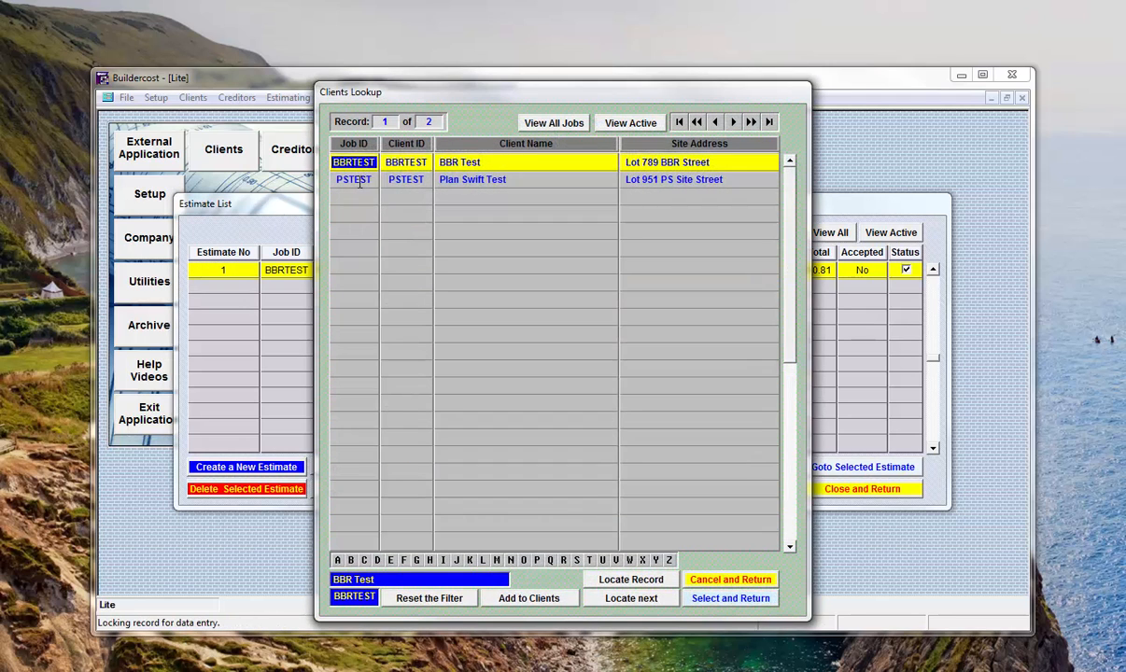
left_click(363, 181)
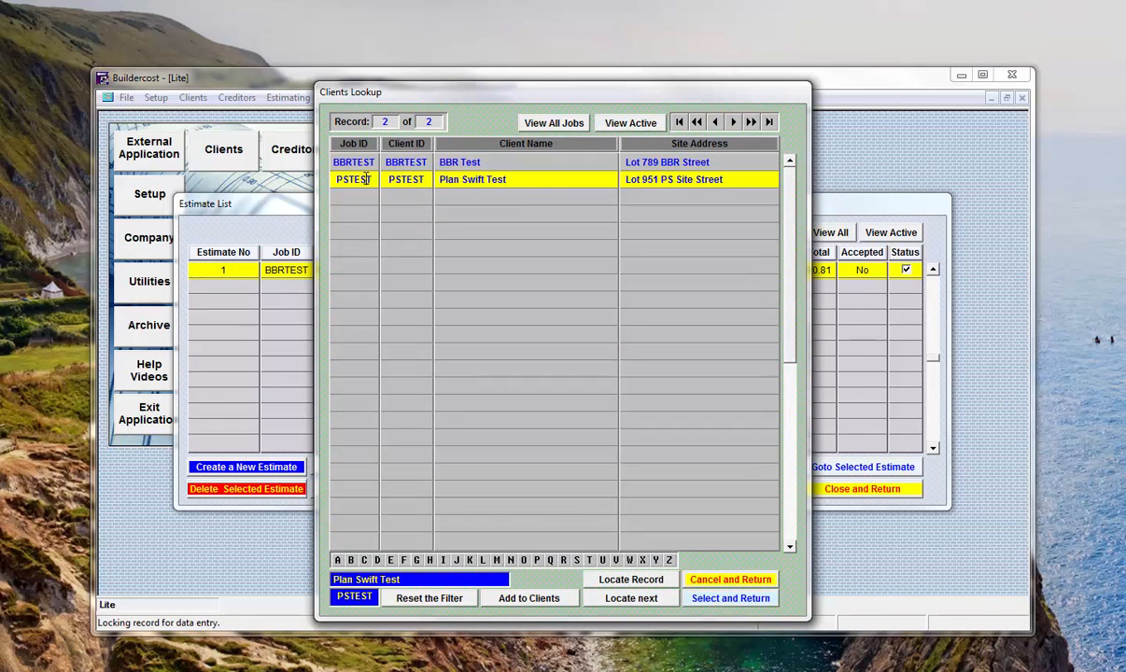
double_click(366, 178)
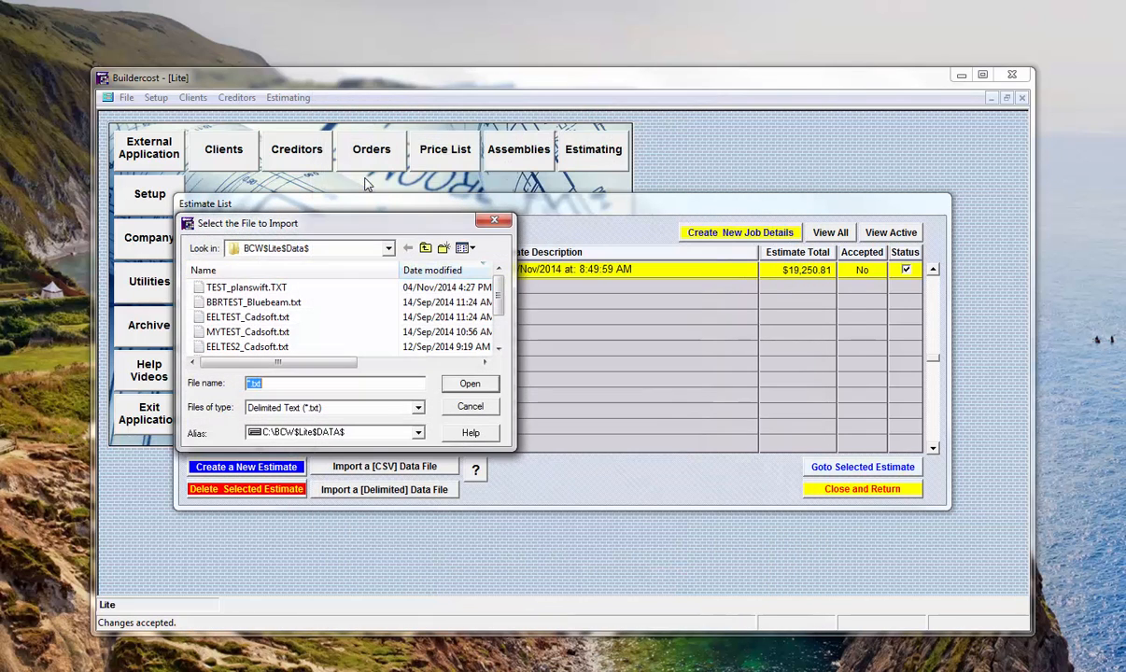
Import PSTEST_PlanSwift.csv using the *.CSV file type, and open the estimate with quantity rounding turned off
left_click(411, 408)
left_click(322, 433)
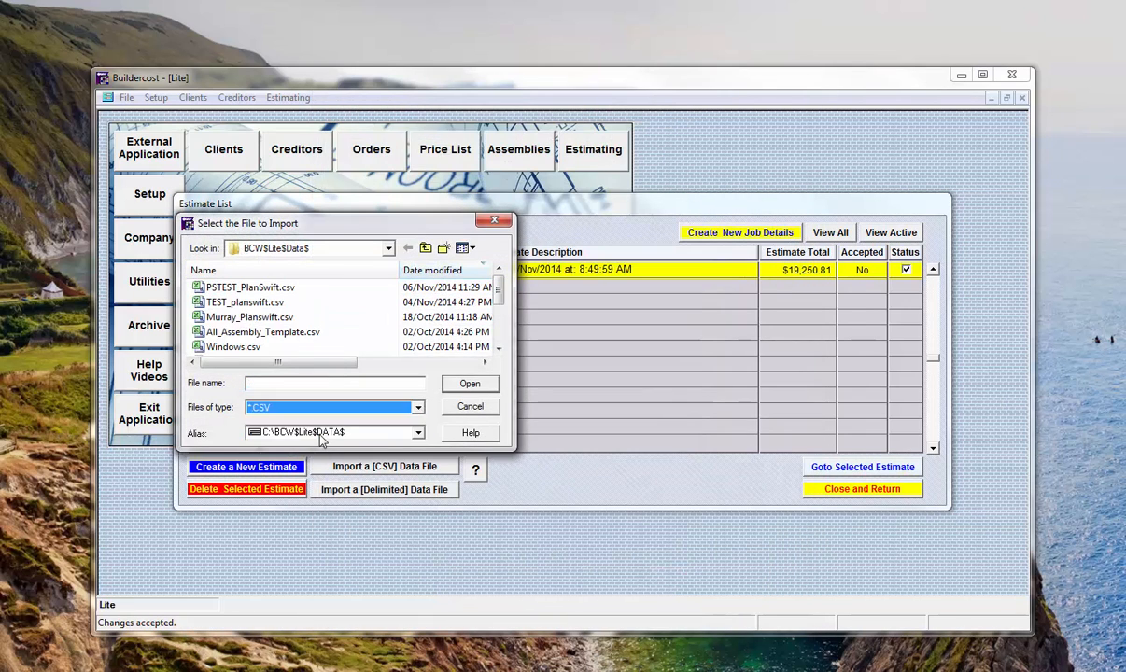
left_click(244, 293)
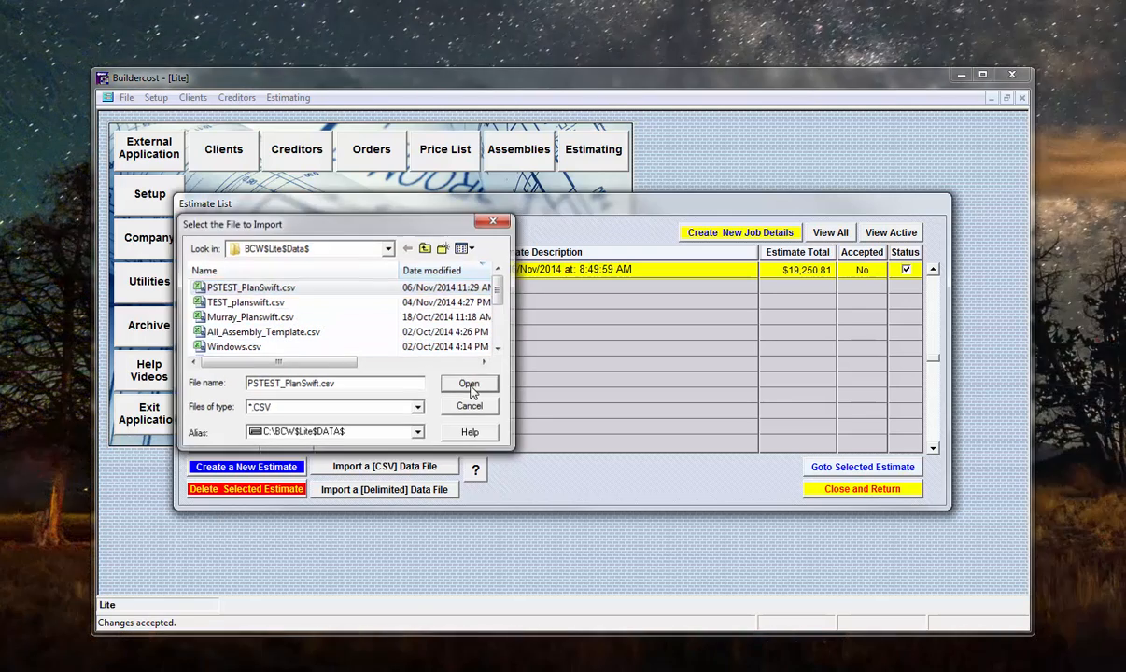
left_click(470, 386)
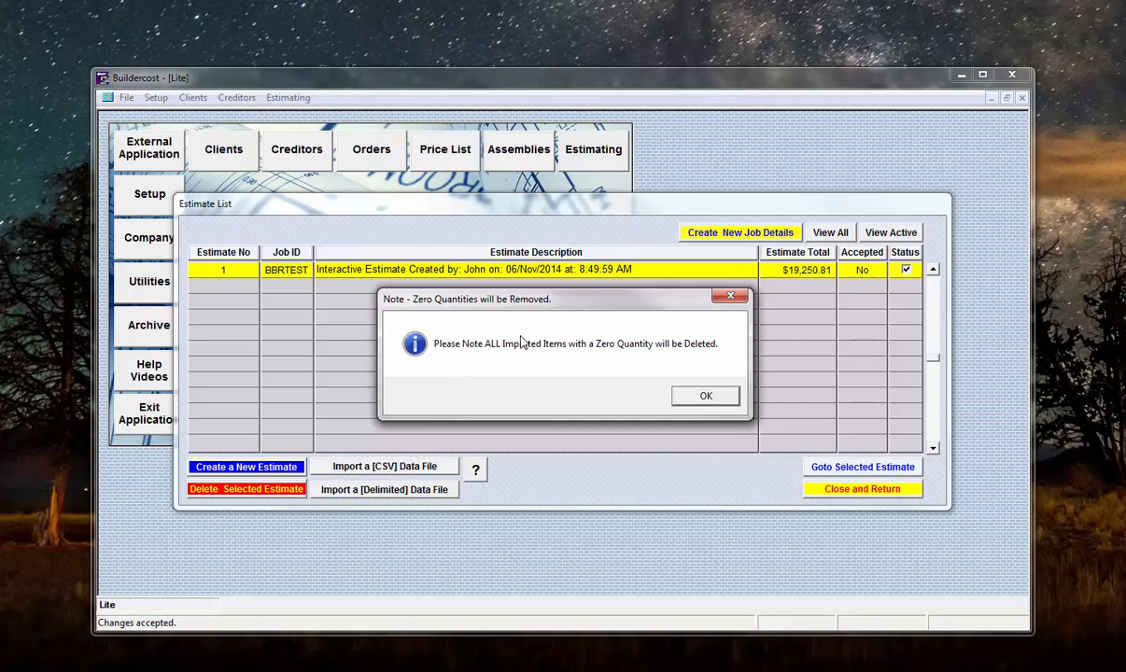
left_click(706, 397)
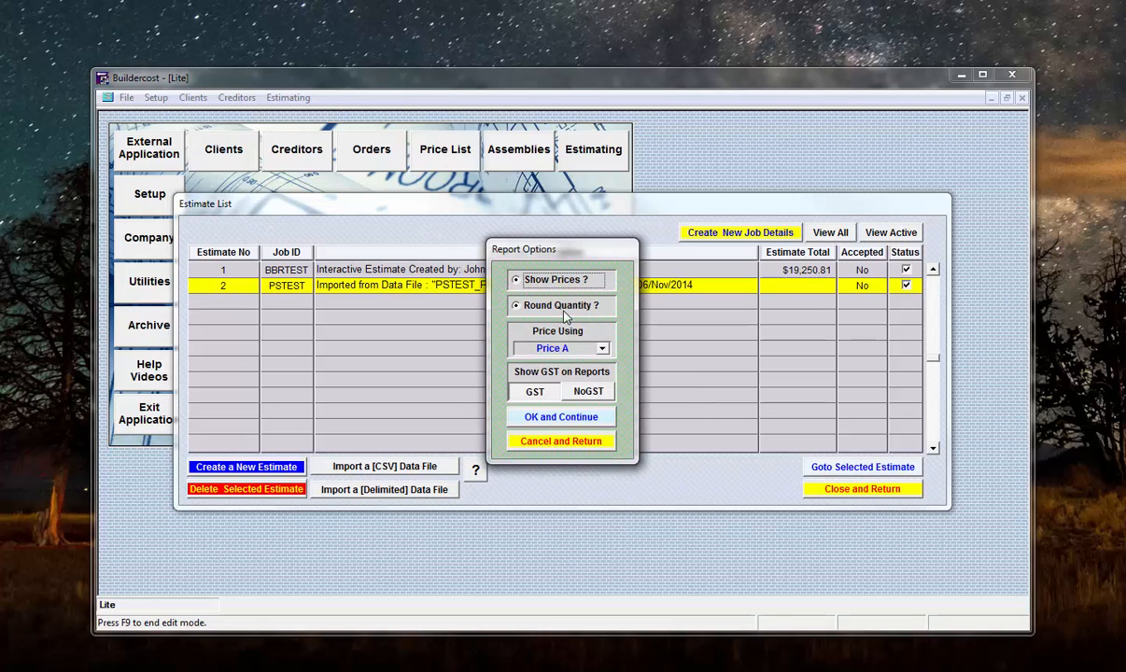
left_click(517, 308)
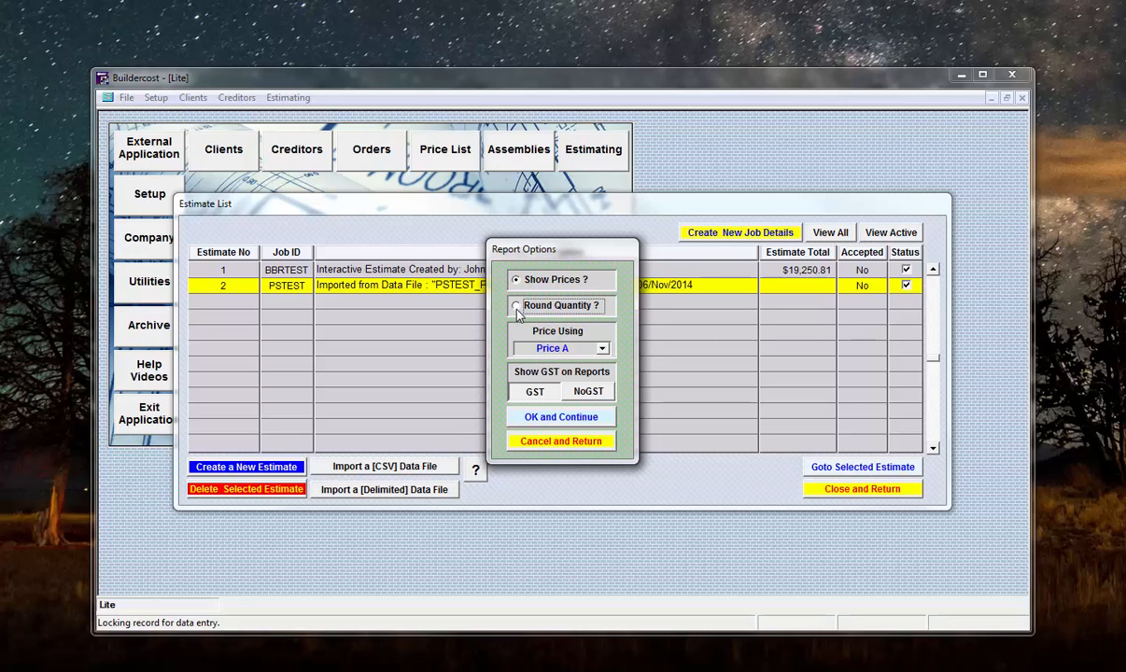
left_click(561, 418)
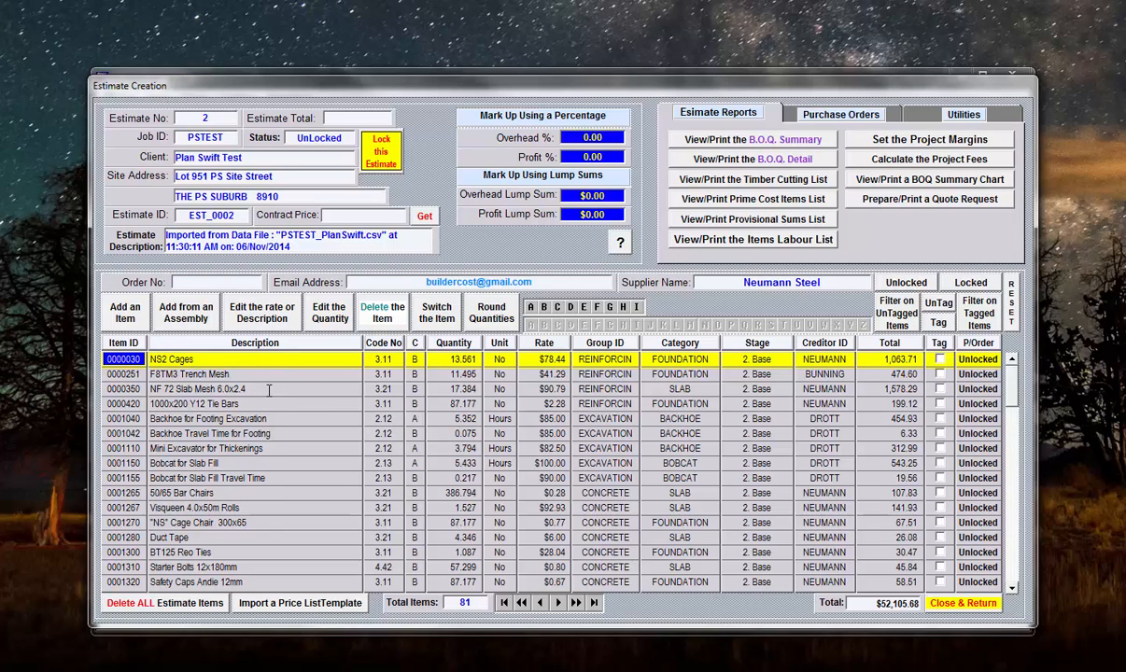
Add the cut length 1/ 5.4 to the description of the 110x19 Pine Jambs item
left_click(1013, 589)
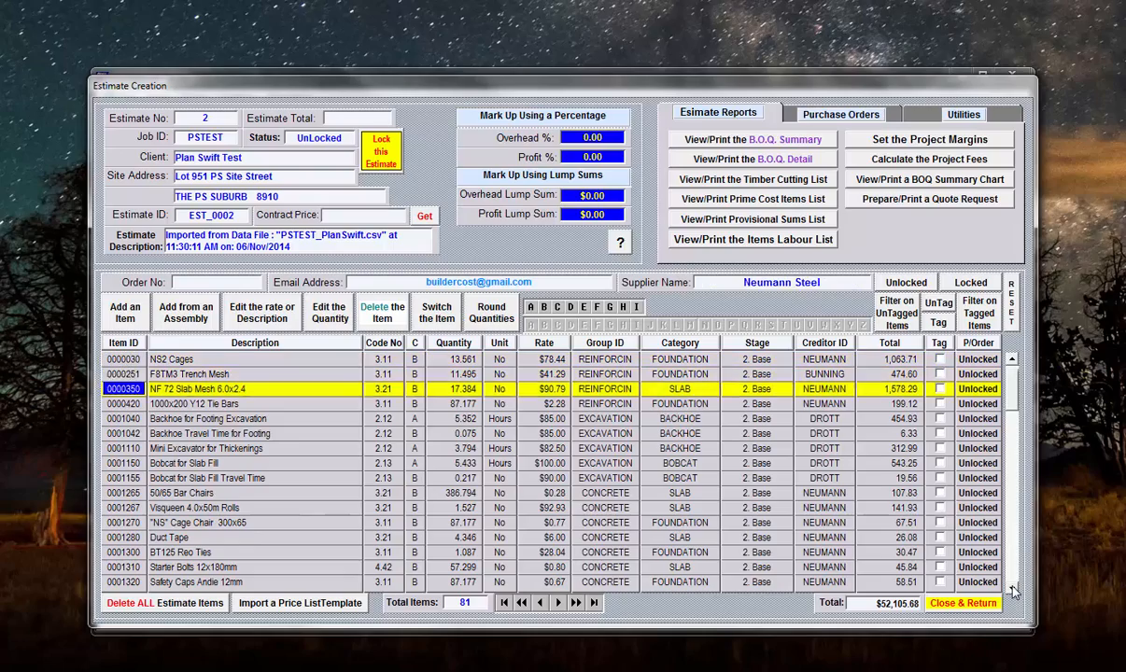
left_click_drag(1013, 589, 1013, 589)
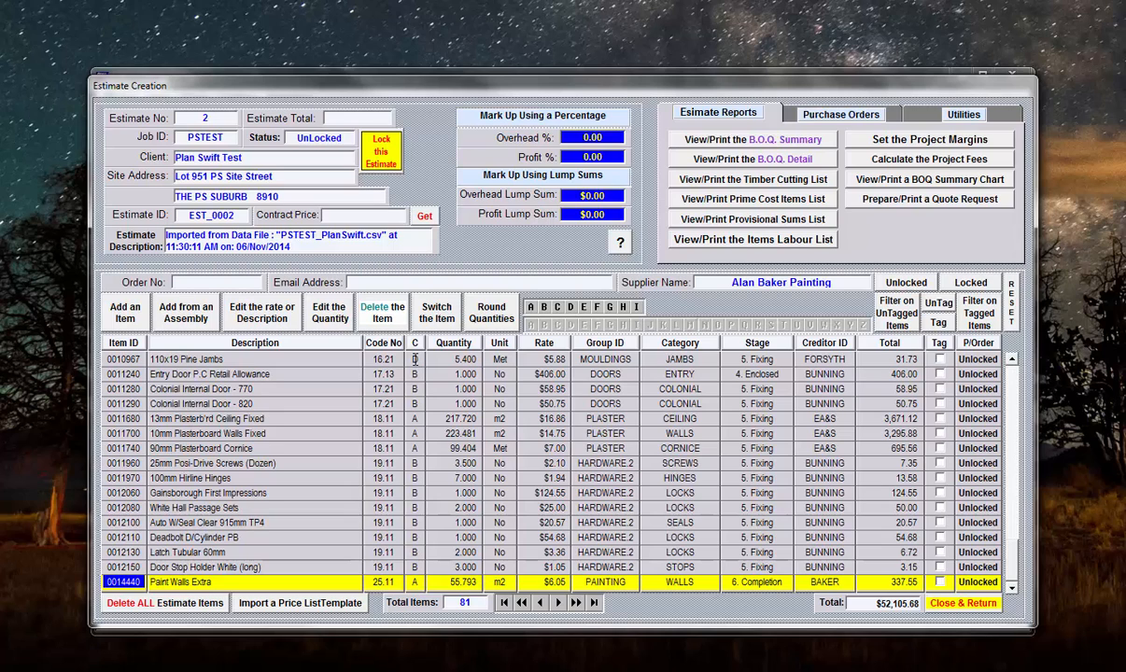
left_click(278, 362)
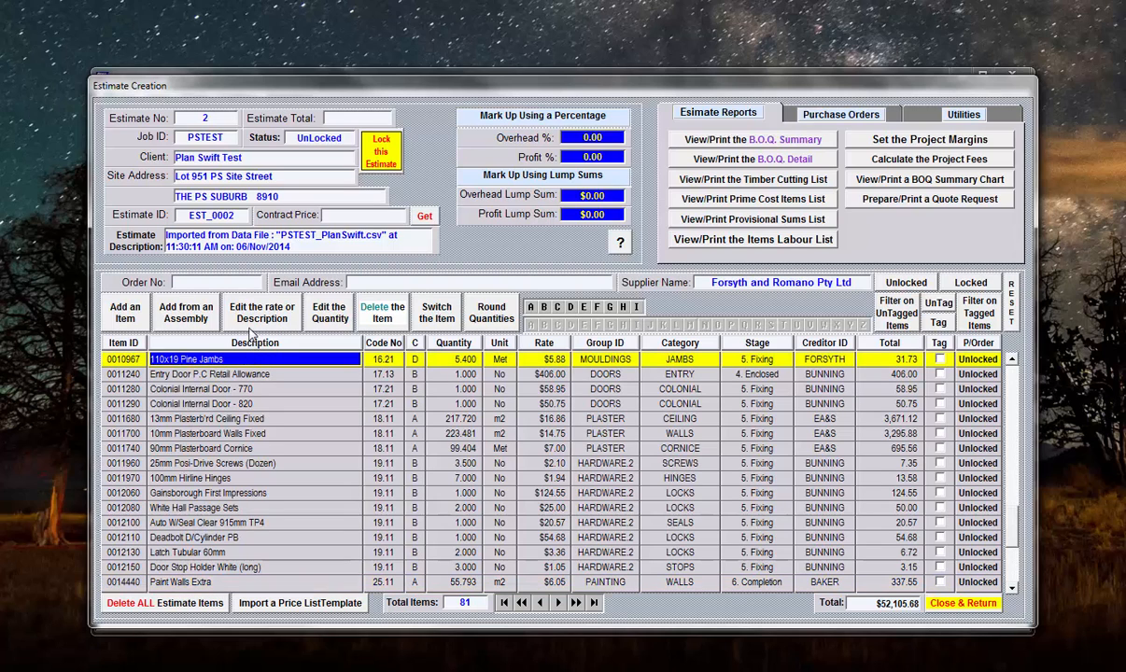
left_click(240, 301)
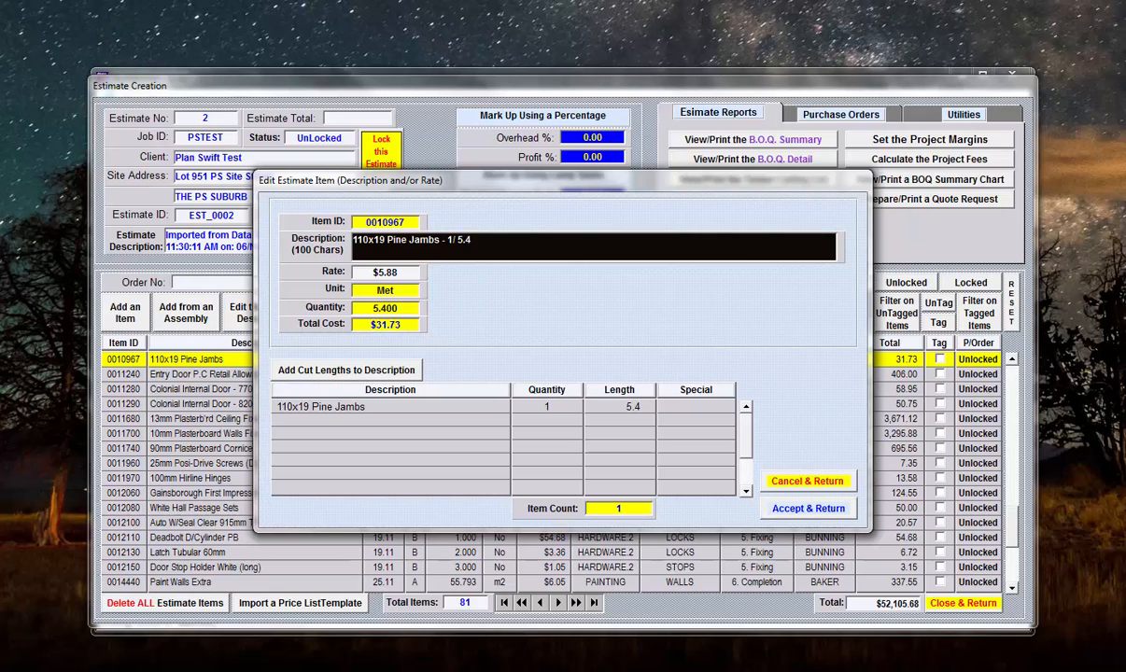
left_click(398, 275)
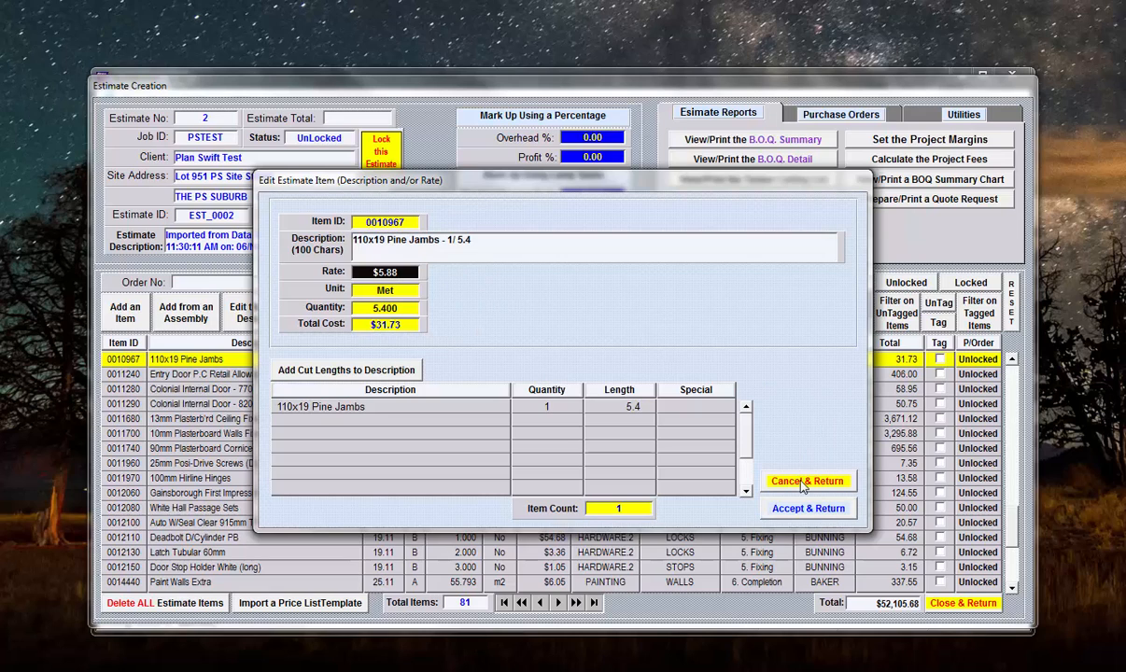
left_click(800, 509)
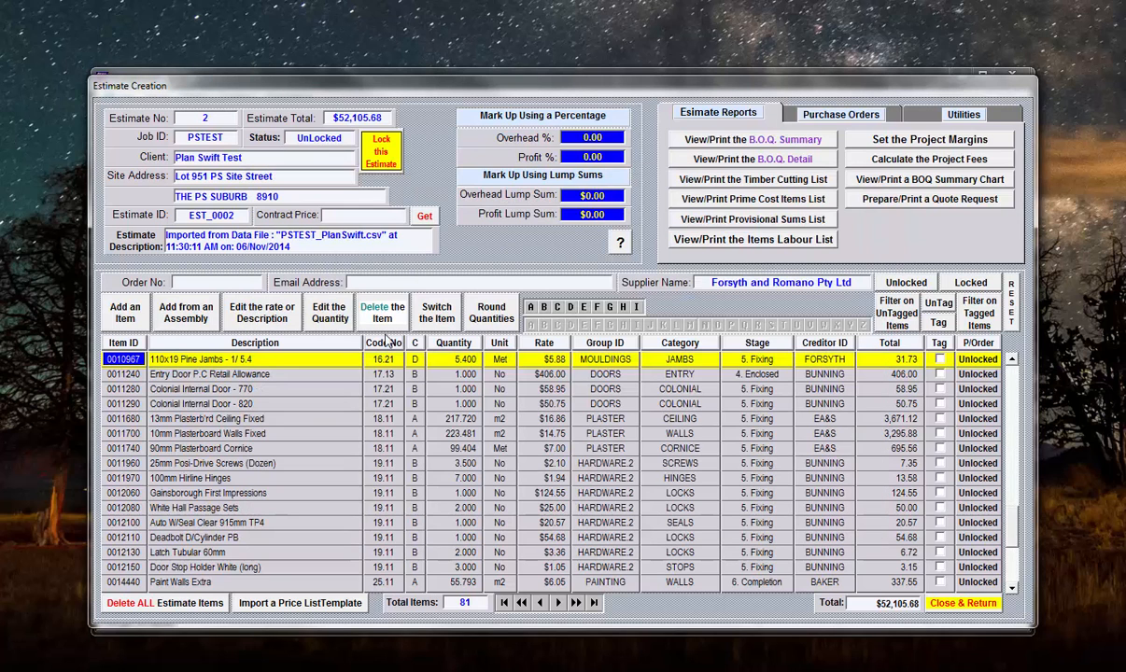
Filter the estimate items on C value D and add the cut lengths 1/ 1.8, 1/ 2.1 to the 170x35 F17 K/D description
double_click(413, 360)
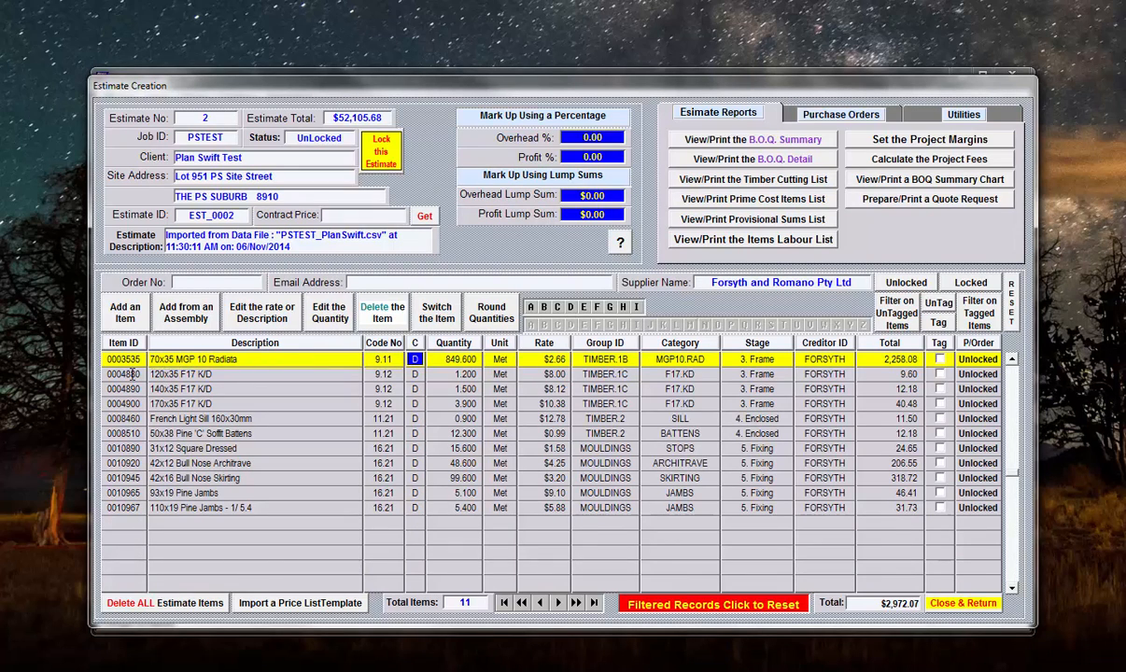
left_click(131, 404)
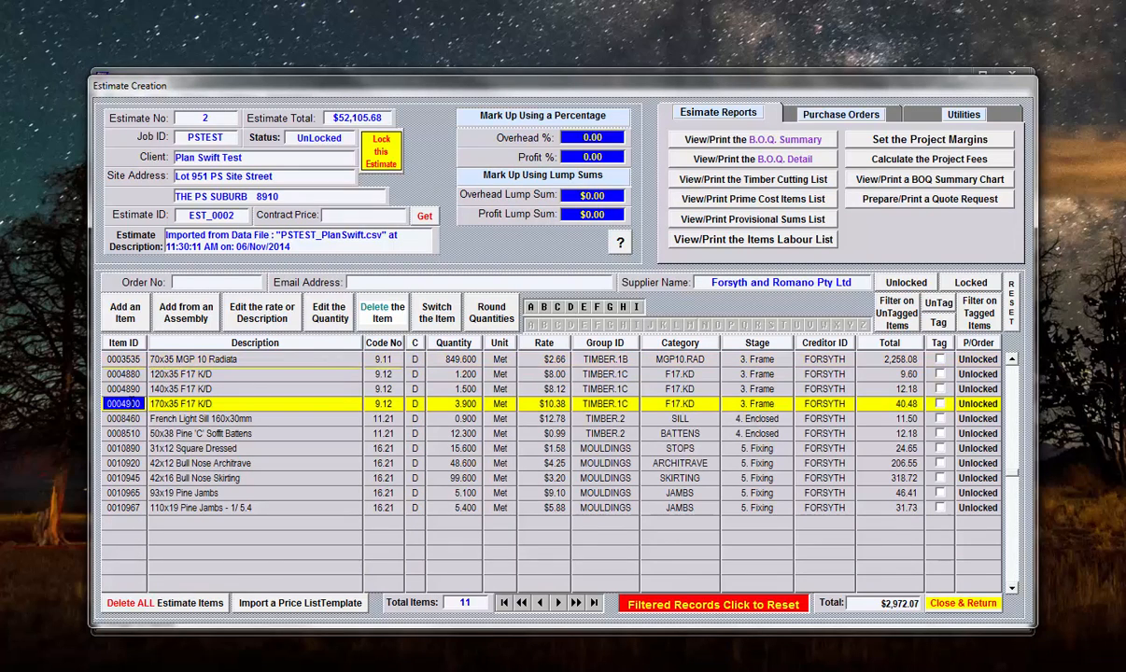
left_click(258, 309)
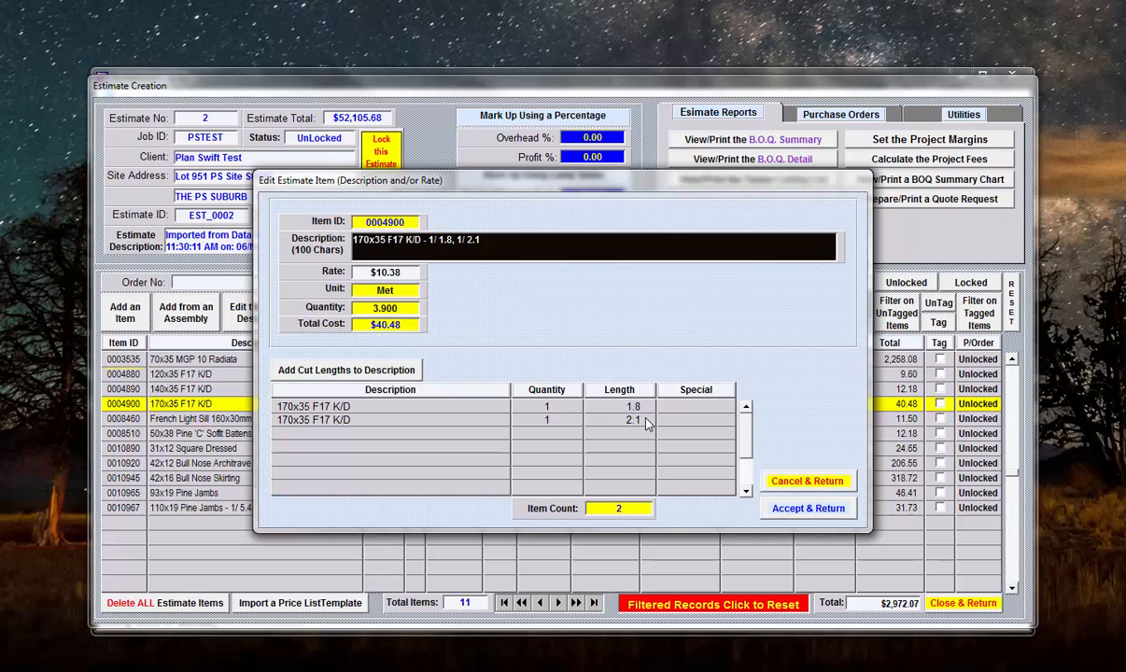
left_click(803, 509)
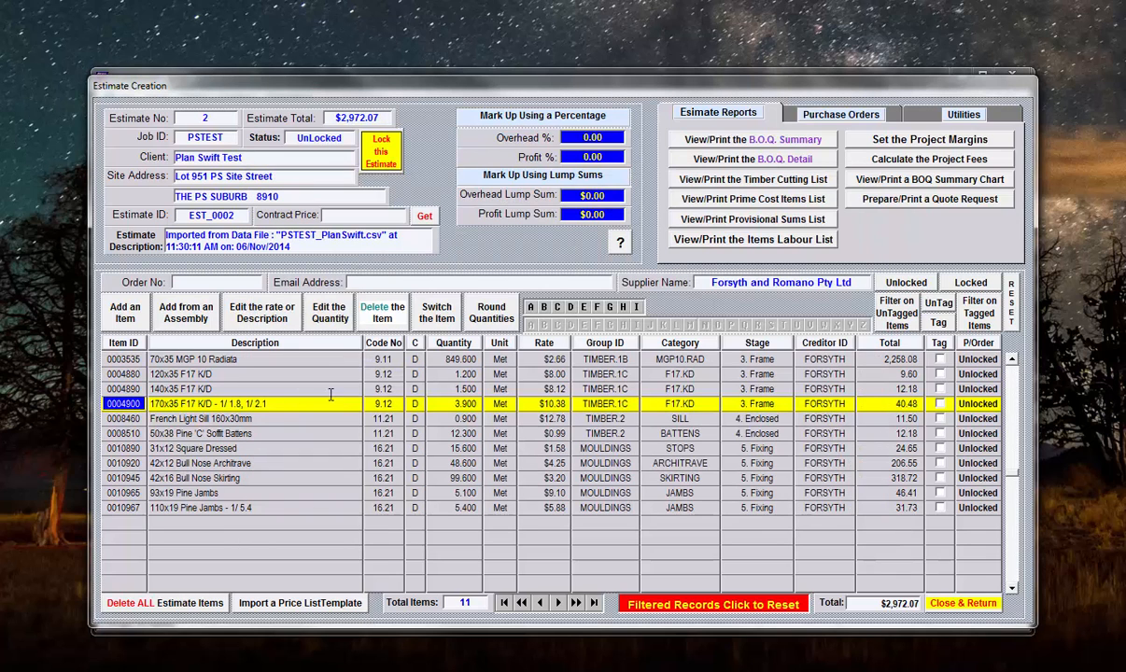
Add cut lengths 1/ 1.2 to the 120x35 F17 K/D description and 20/ 4.8, 44/ 6.0, 204/ 2.4 to the 70x35 MGP 10 Radiata description
left_click(253, 373)
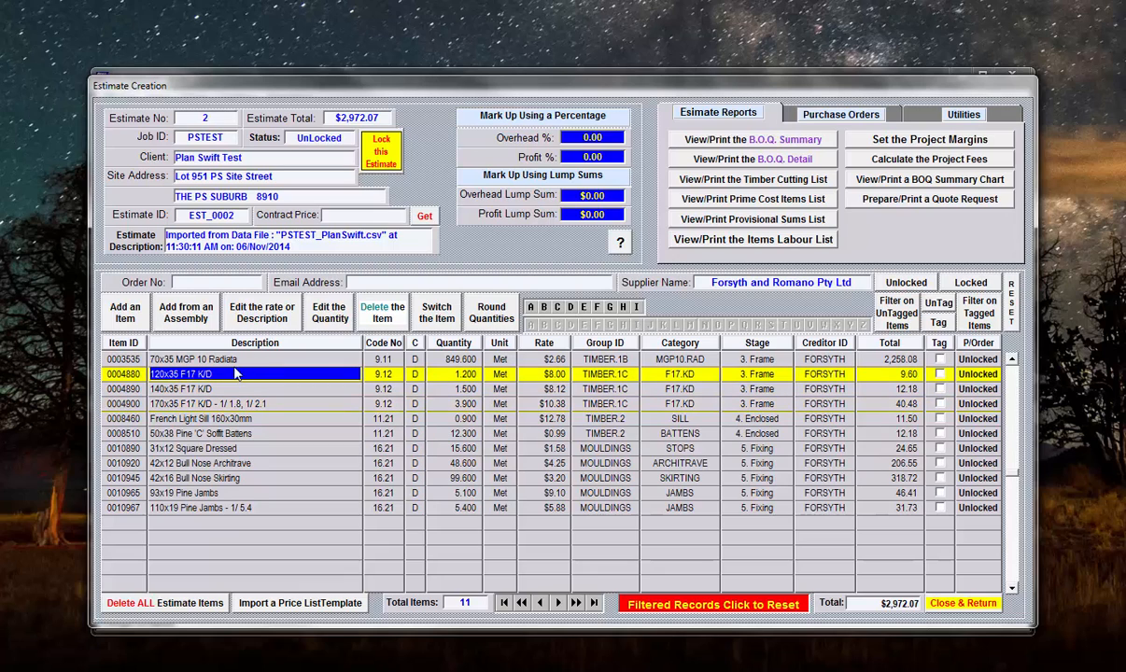
left_click(253, 316)
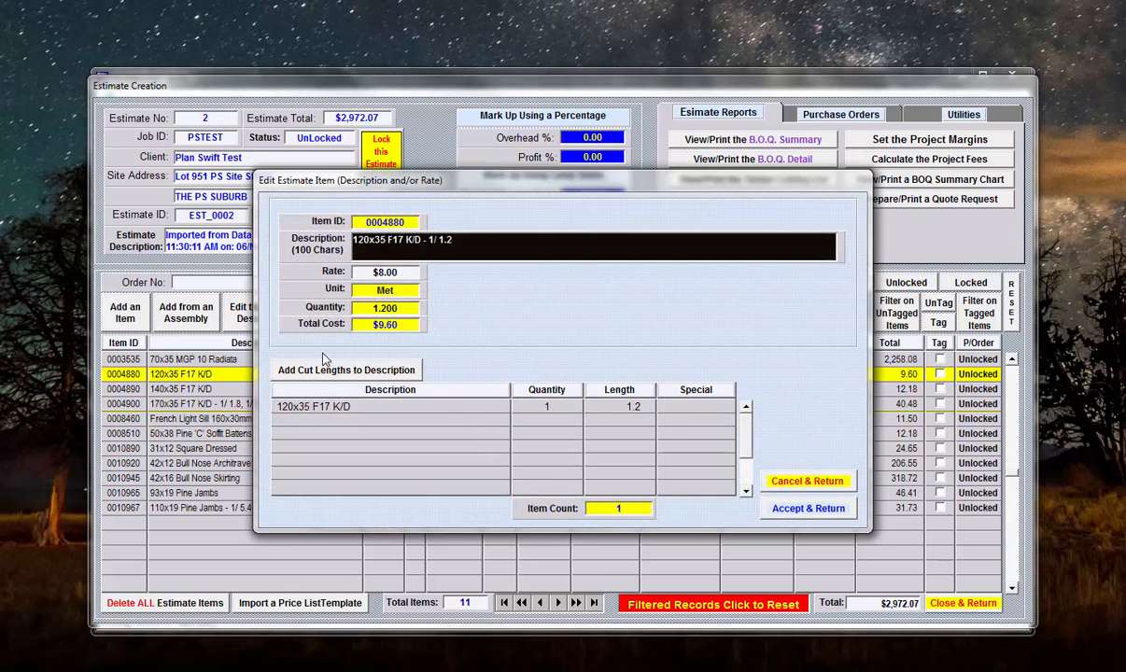
left_click(775, 509)
left_click(234, 359)
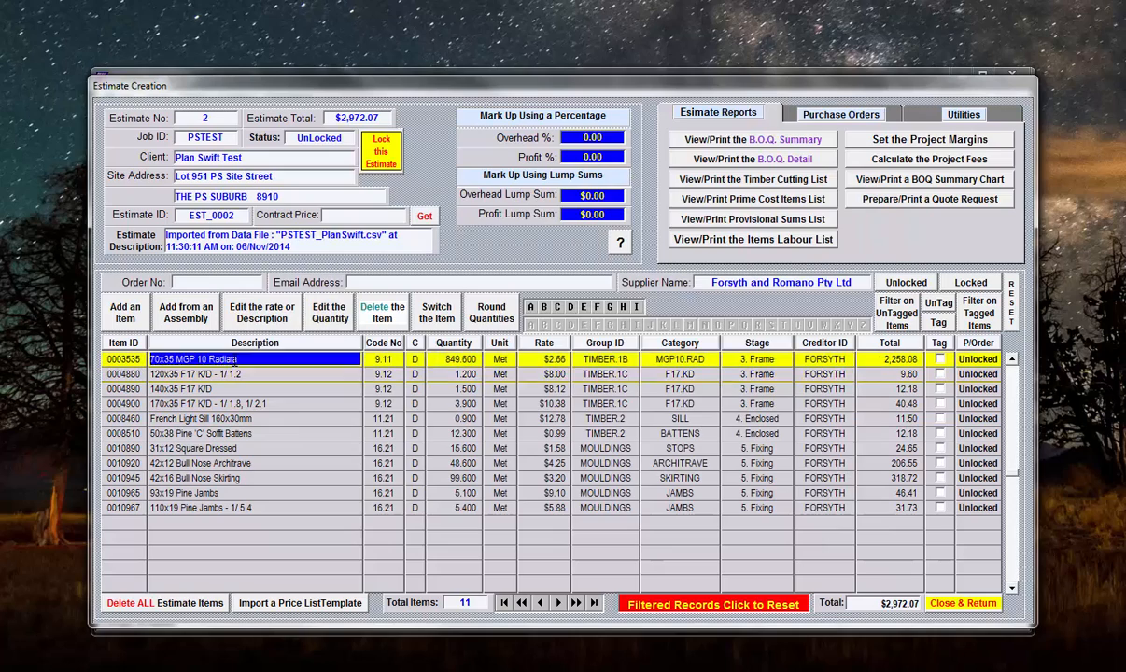
left_click(252, 316)
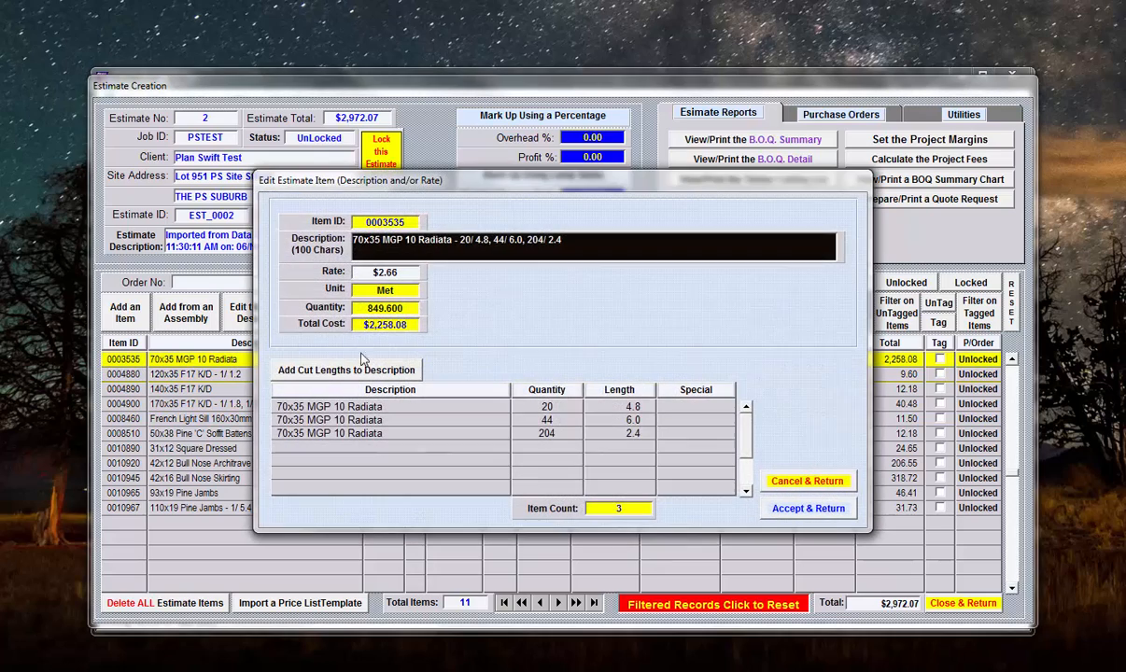
left_click(801, 507)
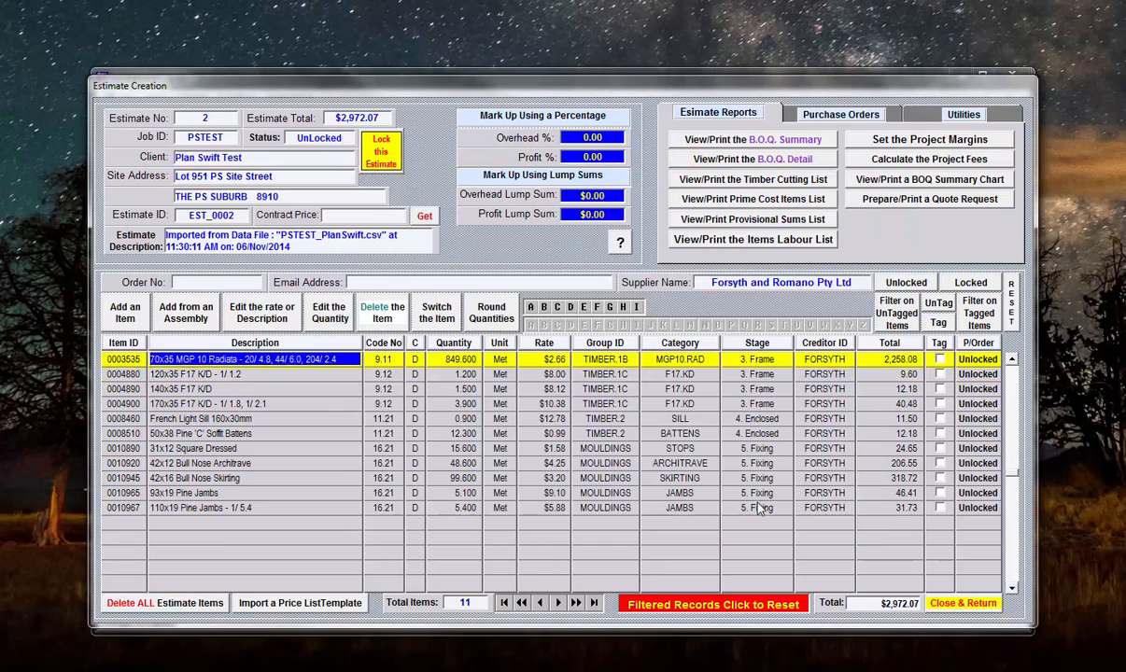
Add the cut length 1/ 1.5 to the 140x35 F17 K/D description and 1/ .9 to the French Light Sill 160x30mm description
left_click(224, 389)
left_click(252, 316)
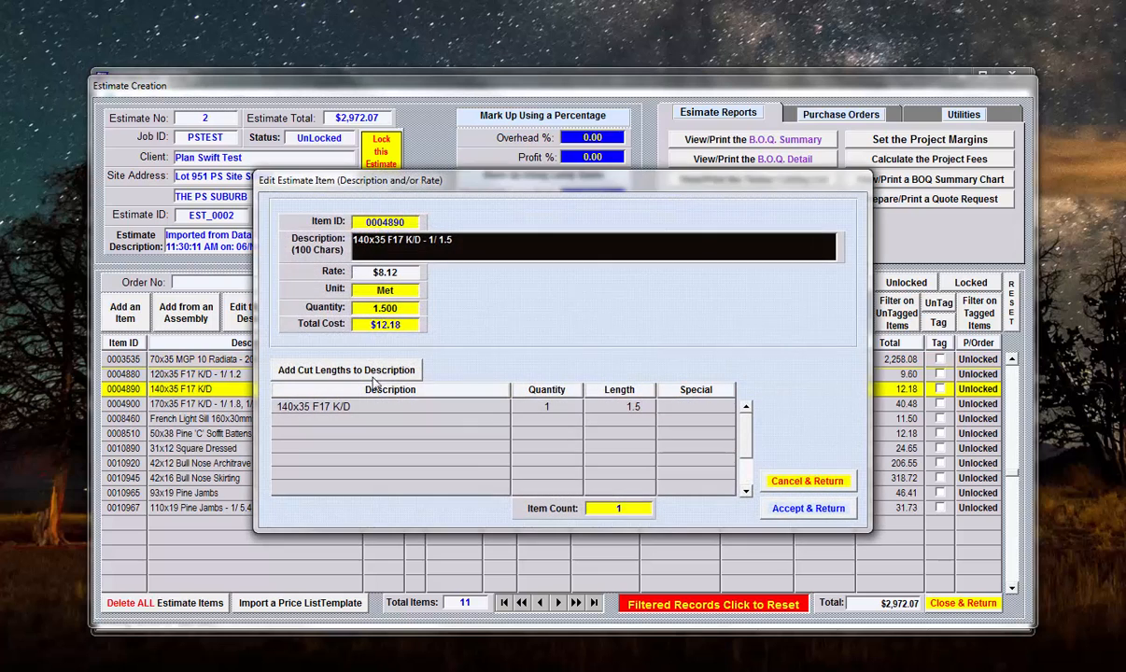
left_click(799, 483)
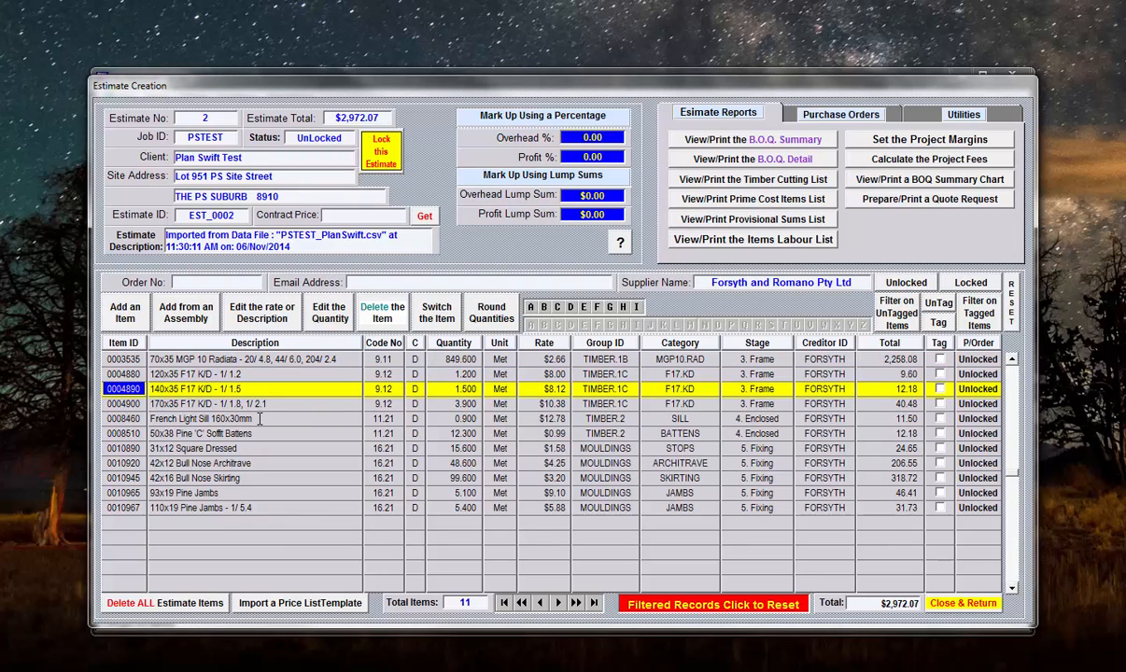
double_click(259, 419)
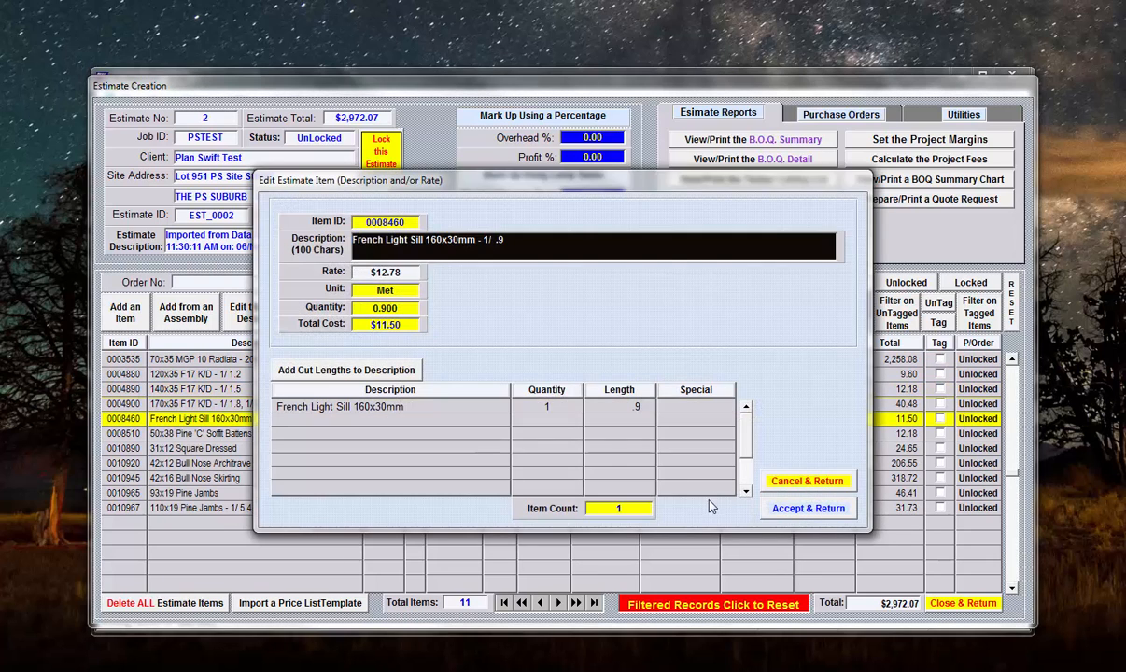
left_click(801, 514)
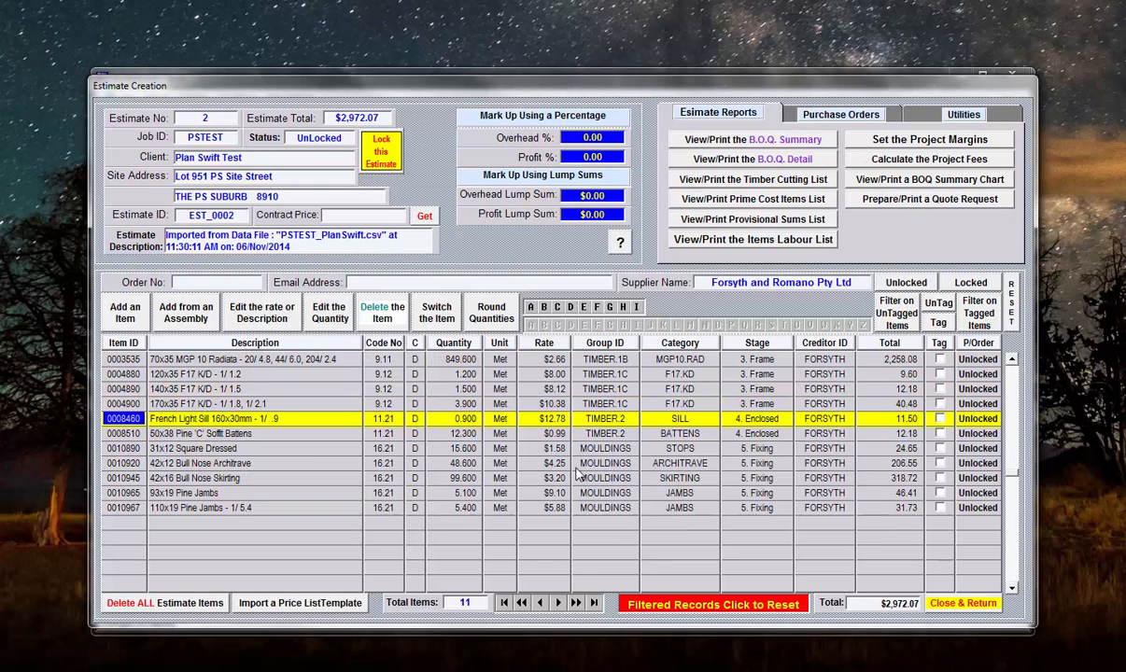
Add 12.3 Lineal to the 50x38 Pine 'C' Soffit Battens description and cut lengths 1/ 5.4, 2/ 5.1 to the 31x12 Square Dressed description
double_click(261, 434)
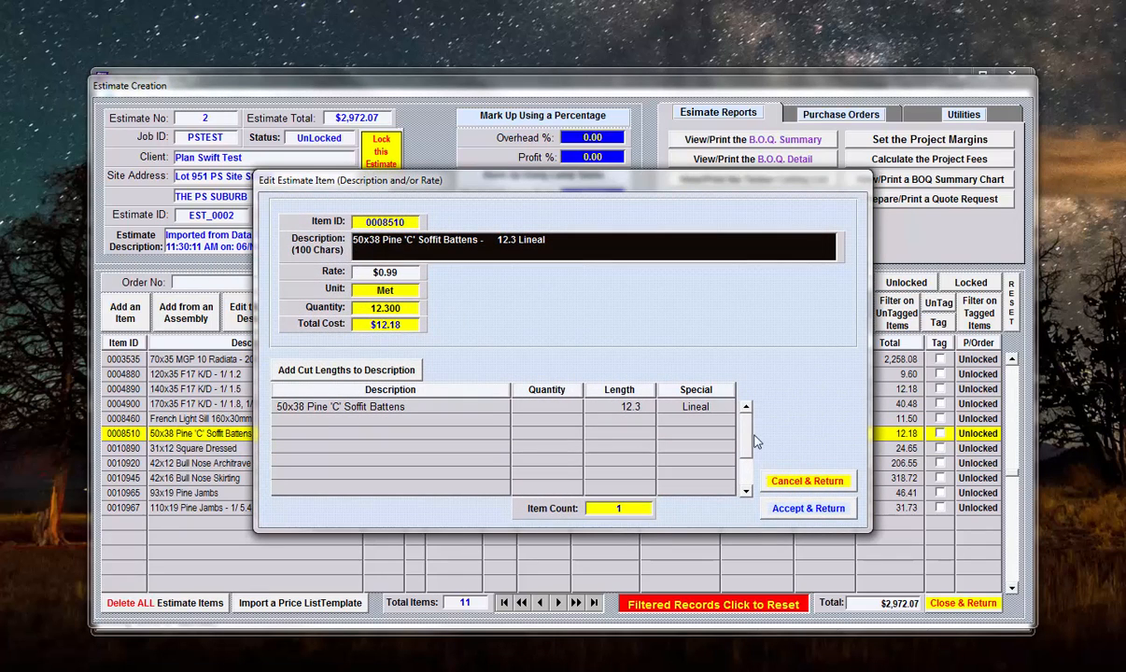
left_click(807, 511)
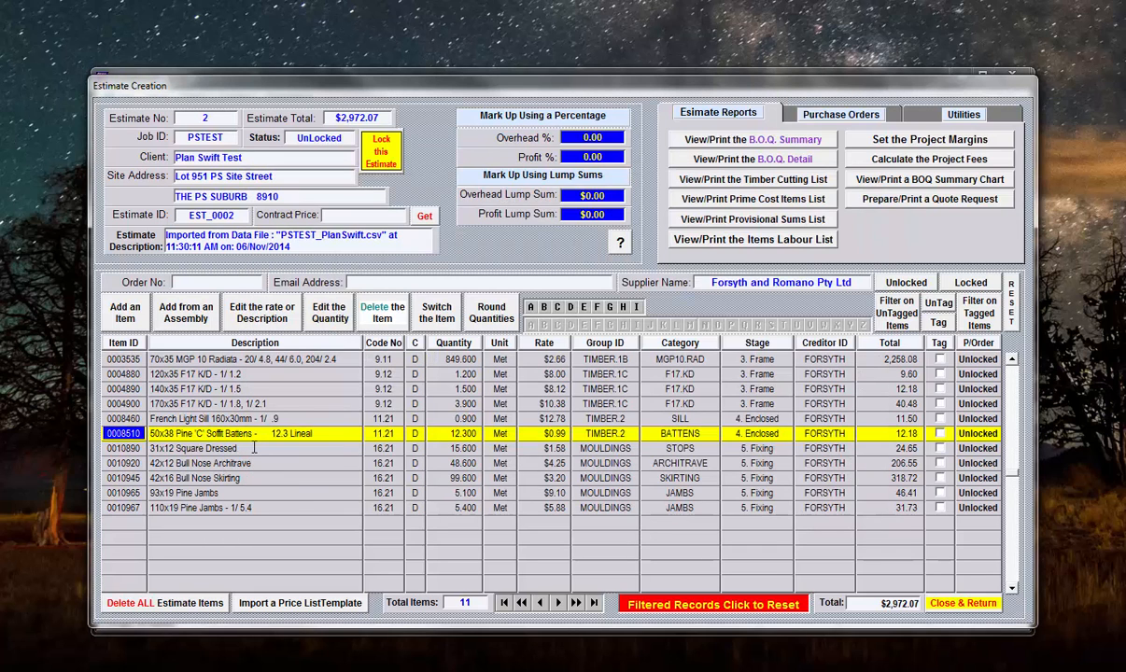
double_click(254, 448)
left_click(806, 509)
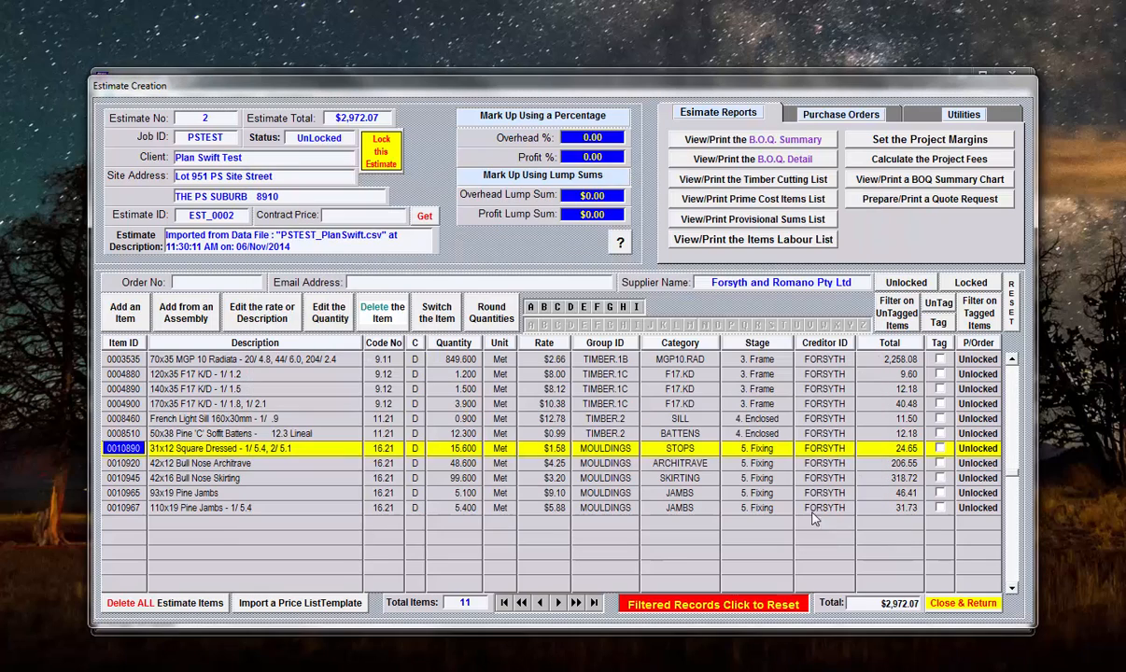
Add cut lengths 9/ 5.4 to the 42x12 Bull Nose Architrave description and 4/ 5.4, 15/ 5.2 to the 42x16 Bull Nose Skirting description
double_click(299, 463)
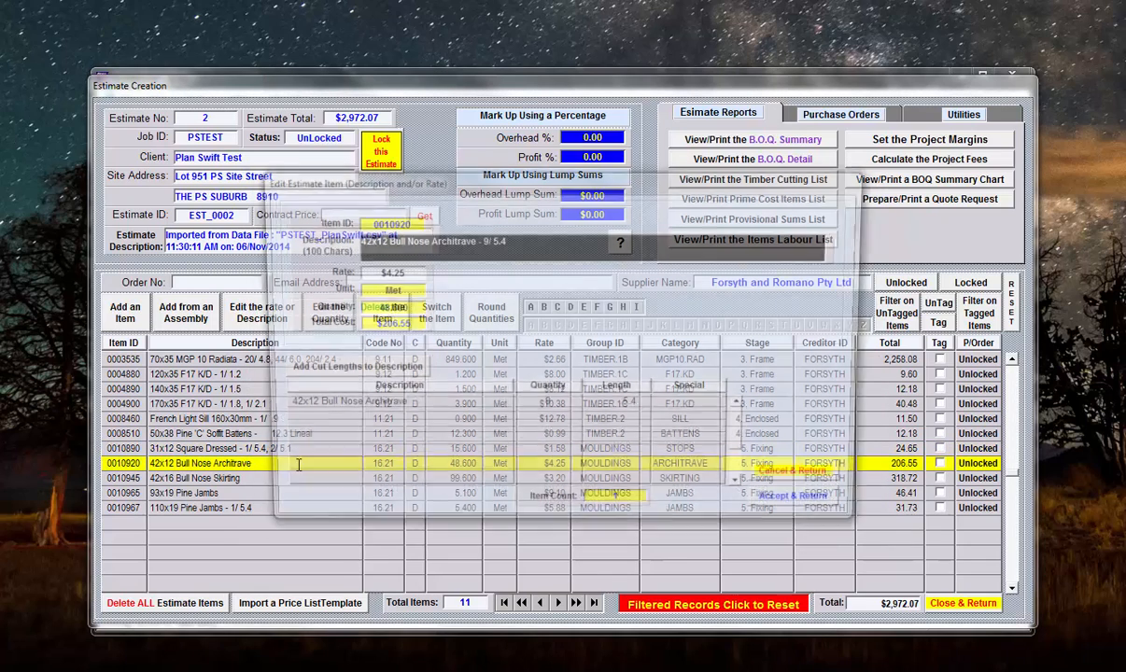
left_click(771, 509)
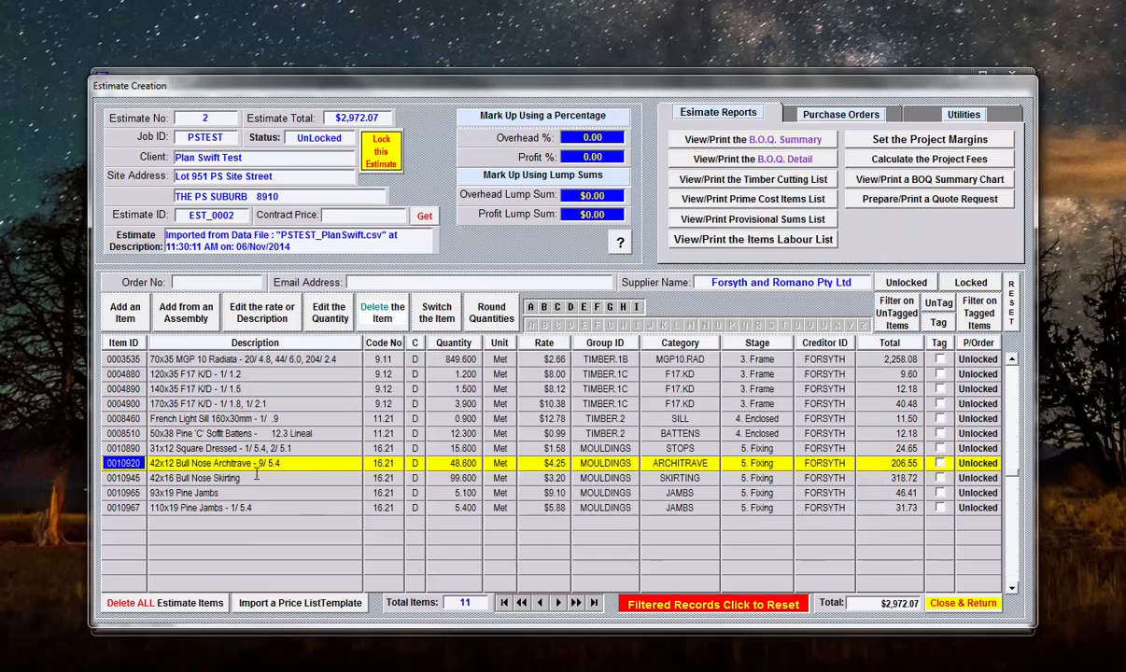
double_click(255, 477)
left_click(755, 506)
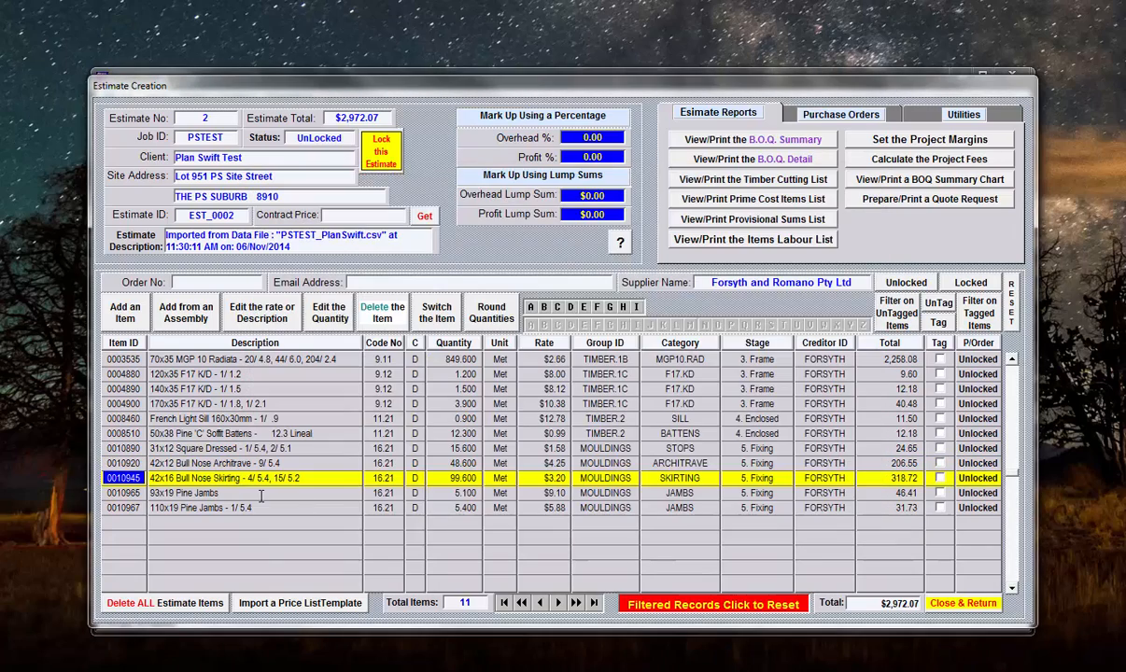
Add the cut length 1/ 5.1 to the 93x19 Pine Jambs description and reset the filter to list all estimate items
double_click(261, 493)
left_click(750, 505)
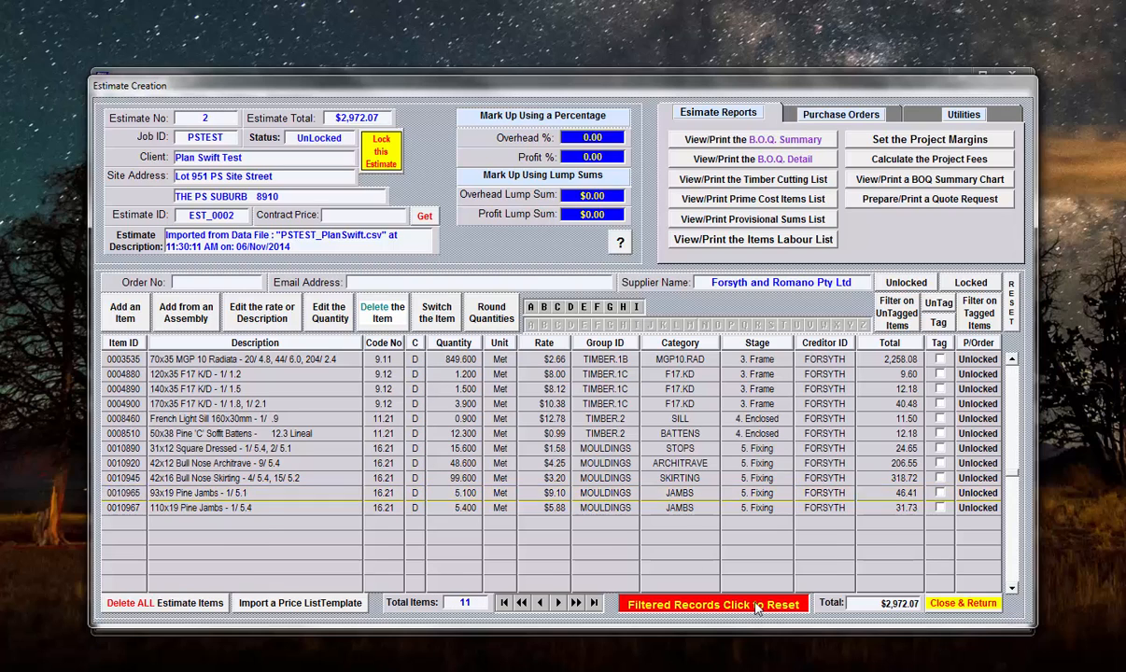
left_click(757, 606)
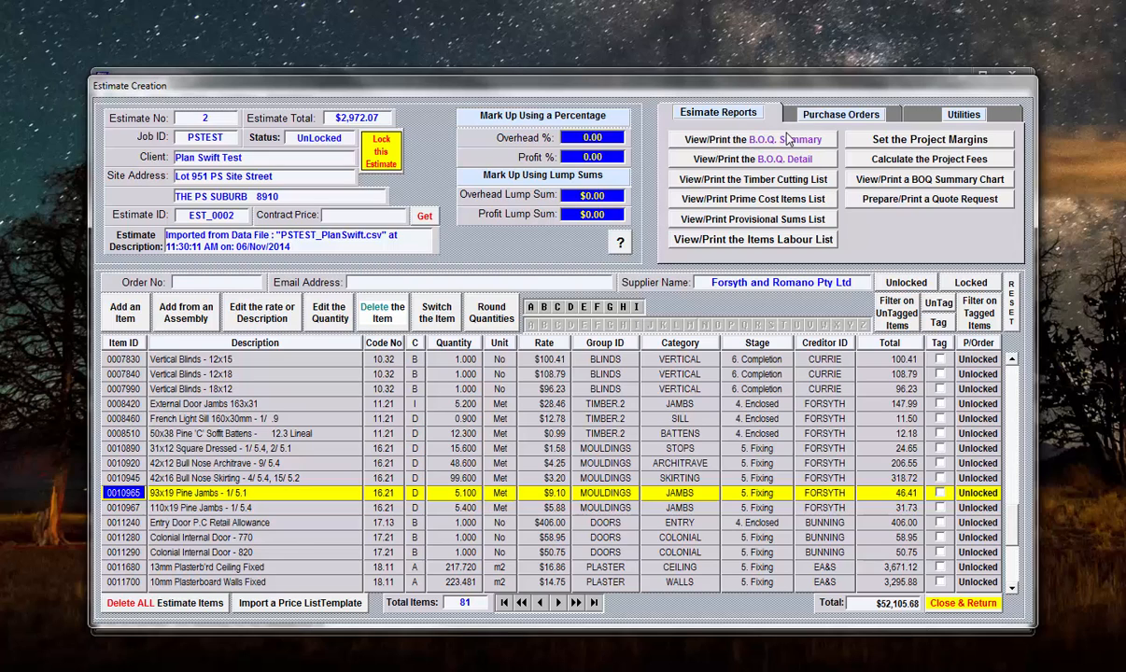
Set the project margins as percentages, with overhead at 10 and profit at 15
left_click(930, 140)
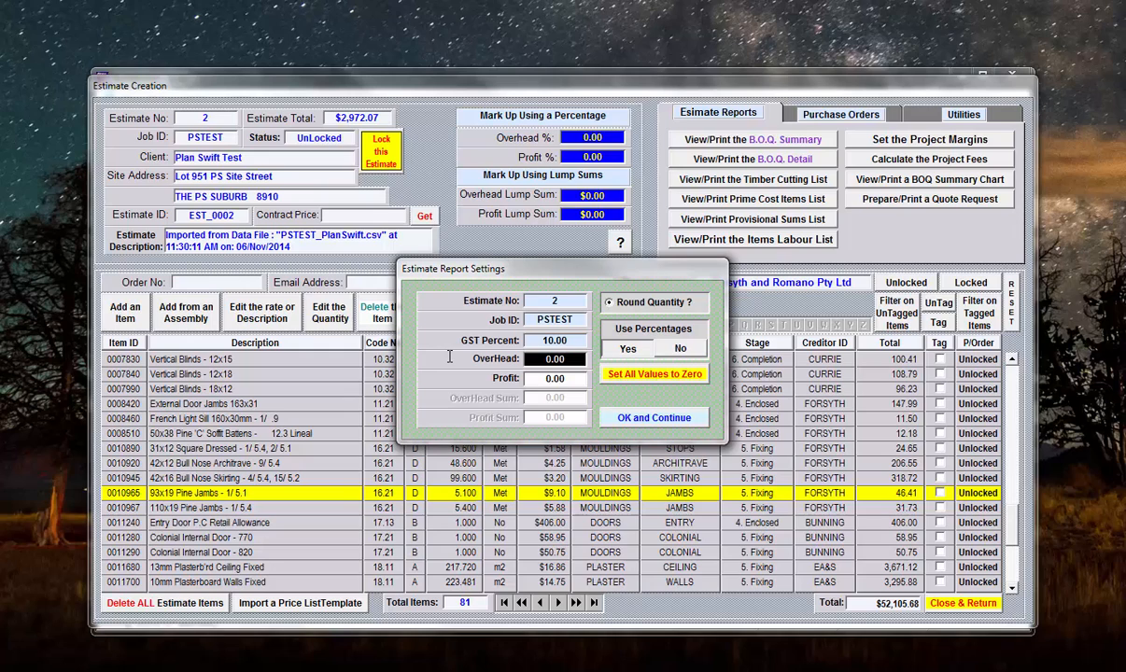
type("1")
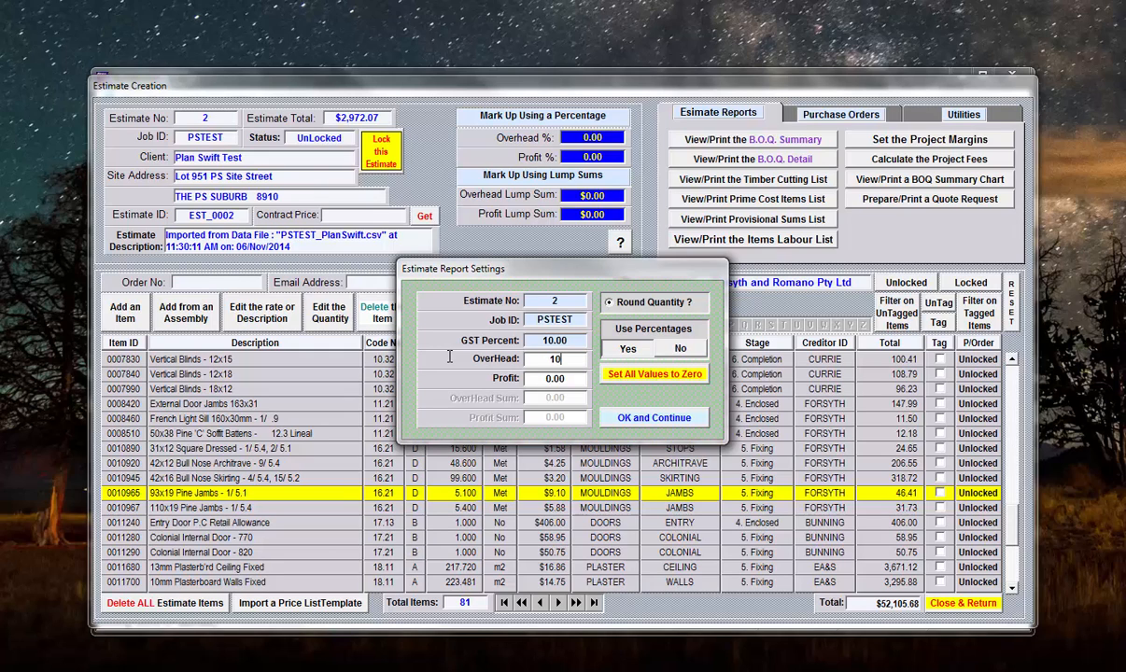
type("0")
key("Tab")
type("1")
left_click(654, 418)
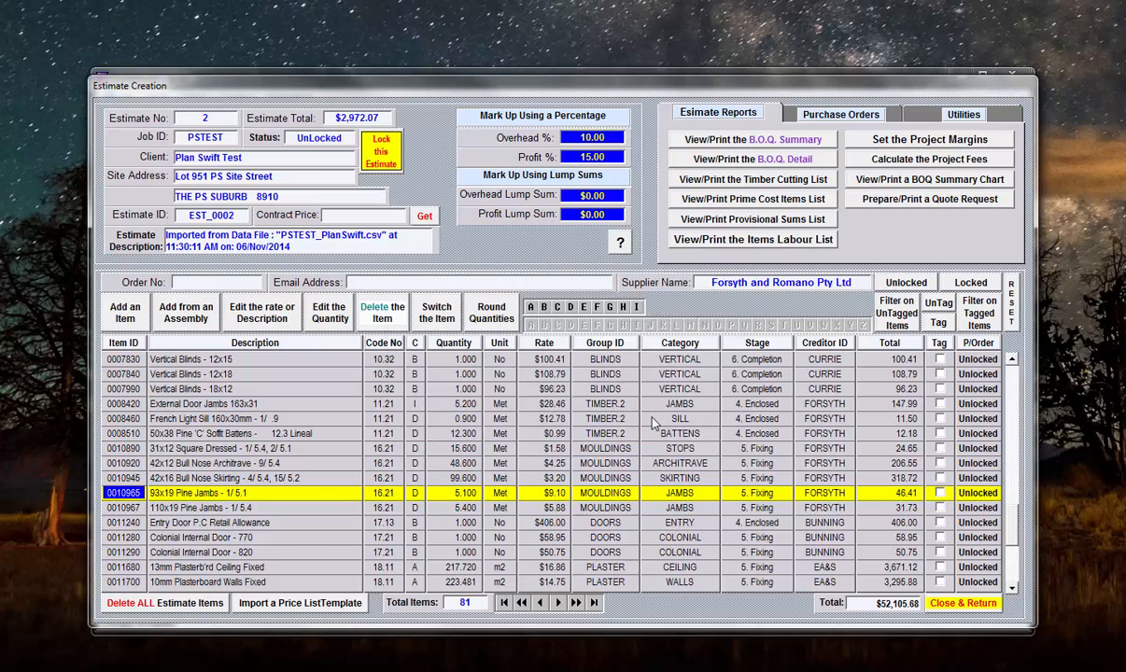
Generate the B.O.Q. Summary report with zero-quantity items removed, and review it through the totals on its last page
left_click(734, 140)
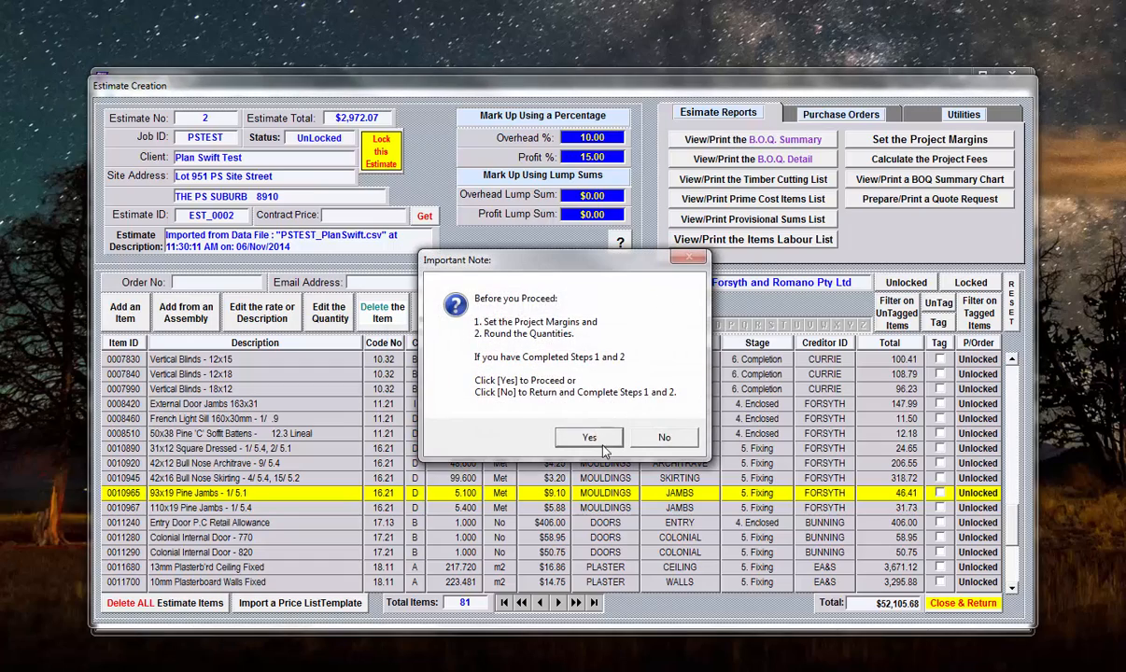
left_click(570, 422)
left_click(602, 407)
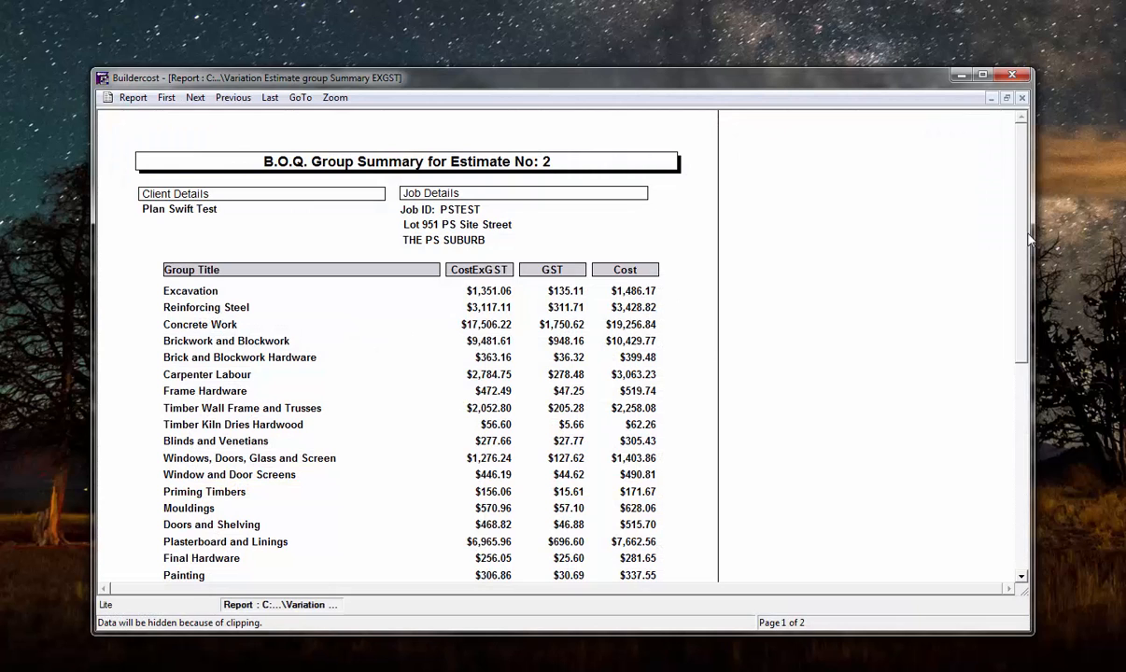
scroll(959, 256, "down", 5)
scroll(1014, 316, "up", 5)
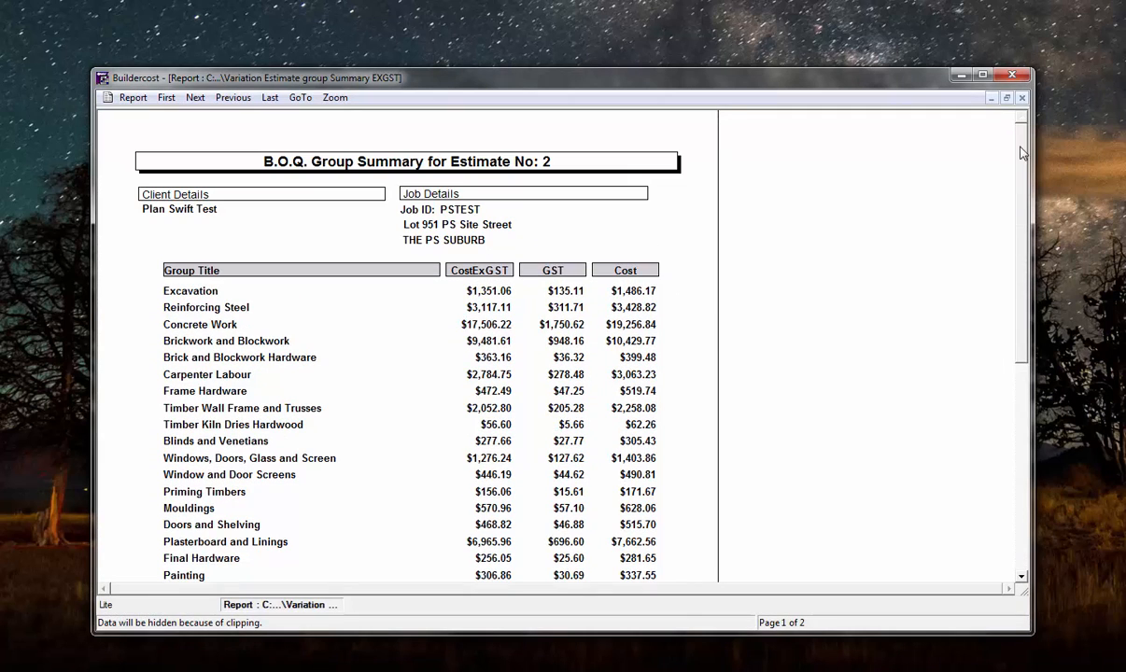
left_click(269, 98)
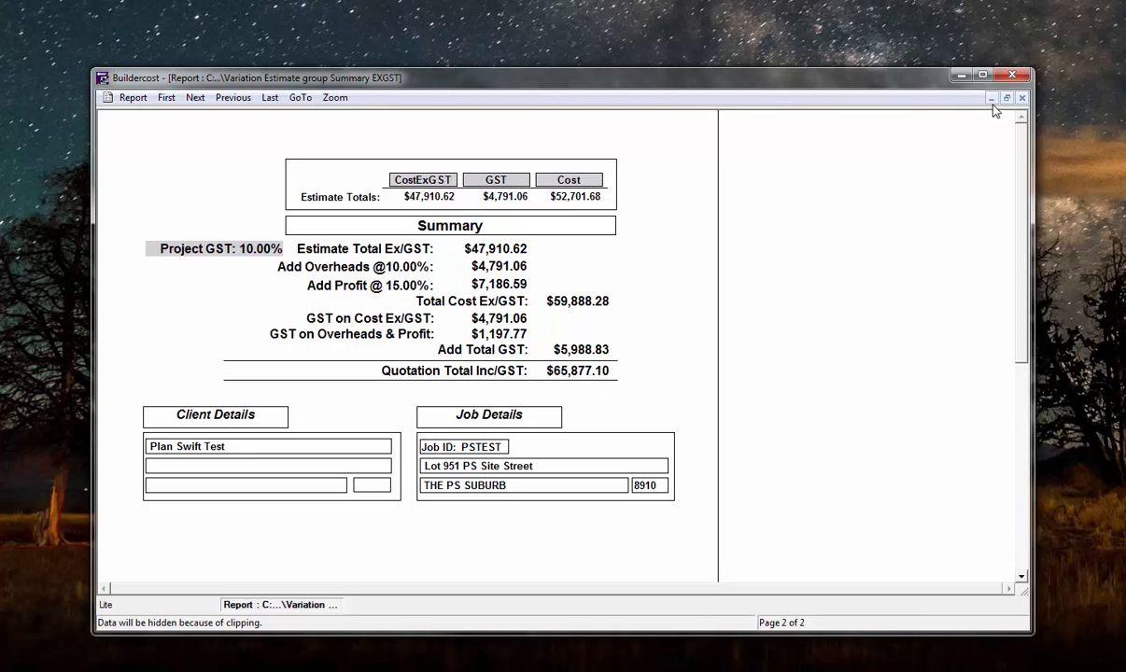
left_click(1021, 99)
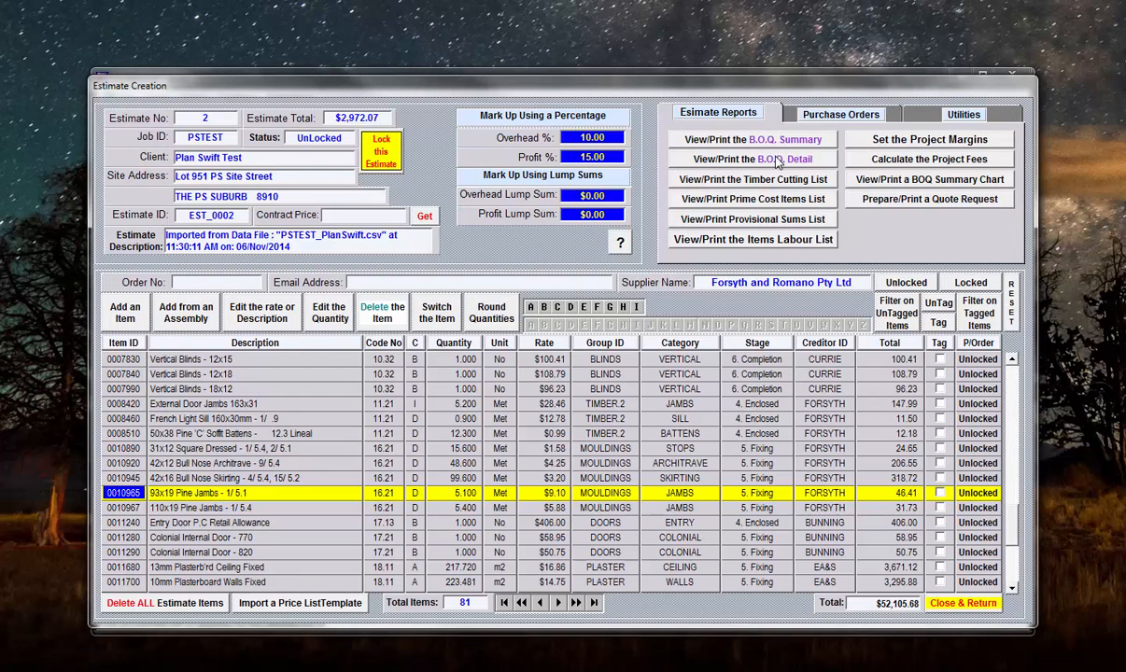
Switch the project margins from percentages to lump sums, with an overhead sum of 3000 and a profit sum of 7000
left_click(878, 140)
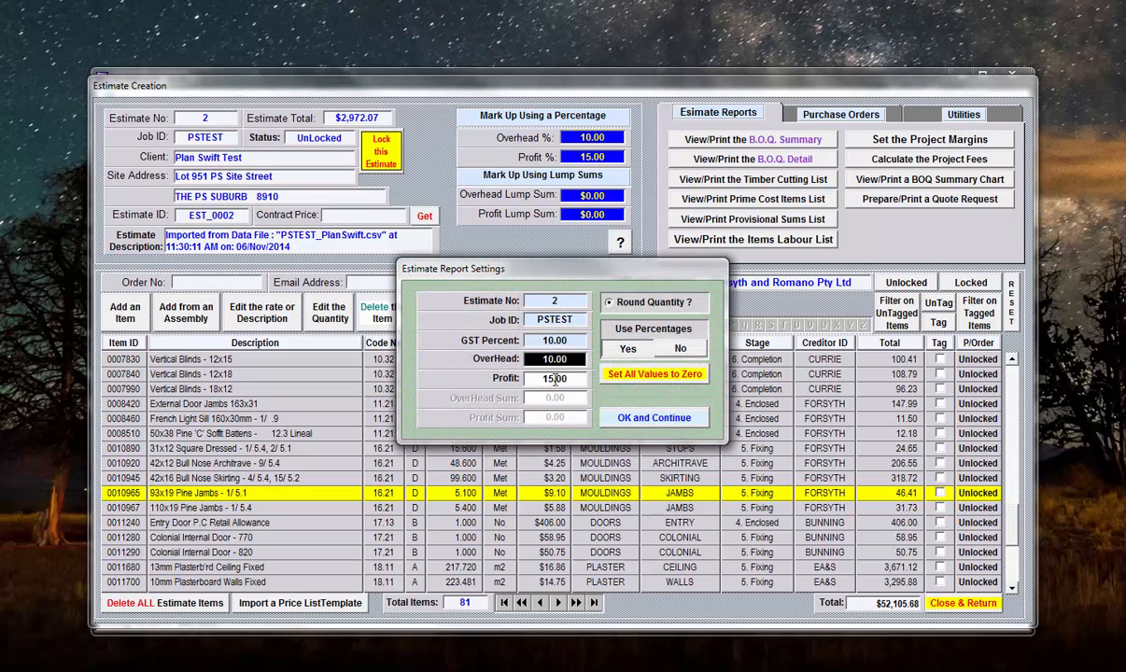
left_click(681, 350)
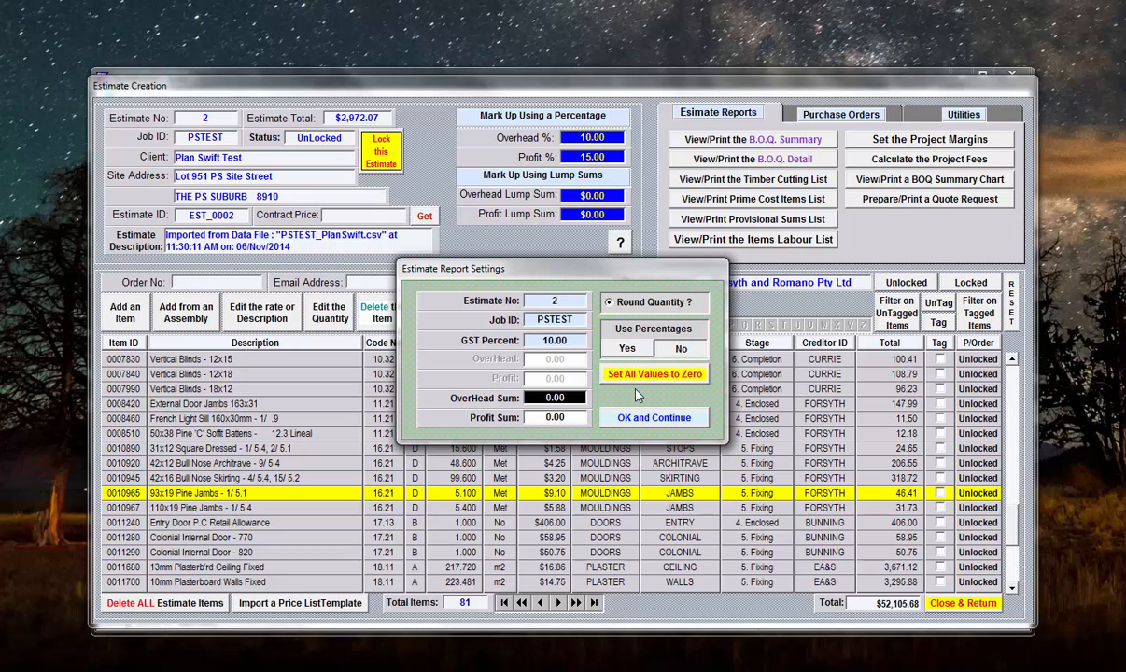
type("300")
key("Tab")
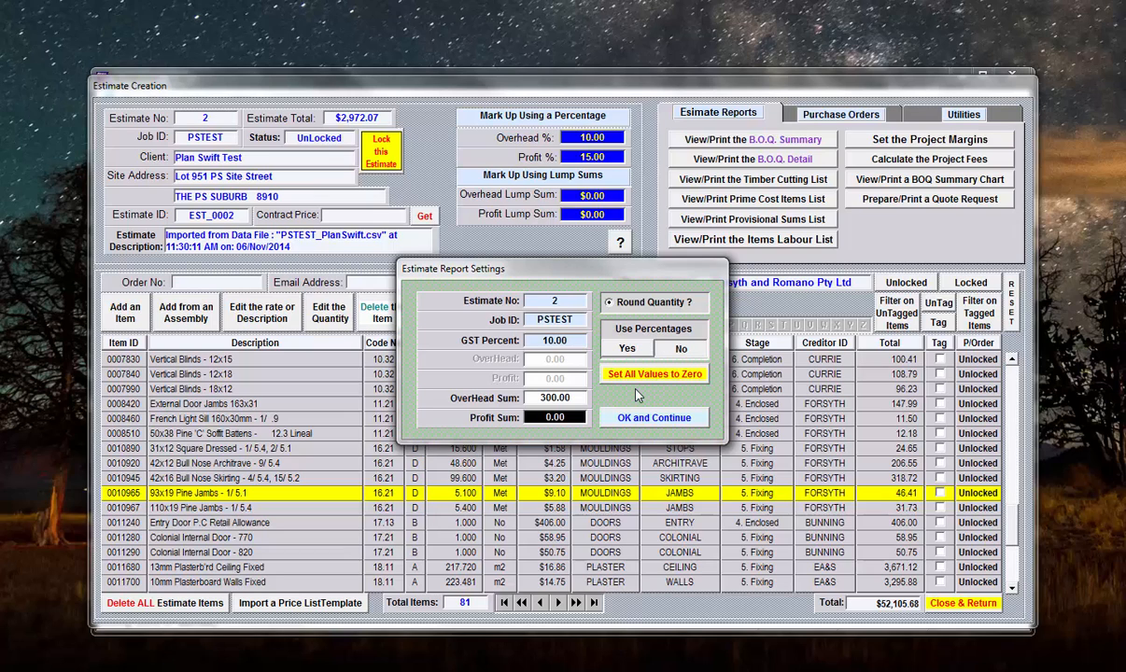
key("shift+Tab")
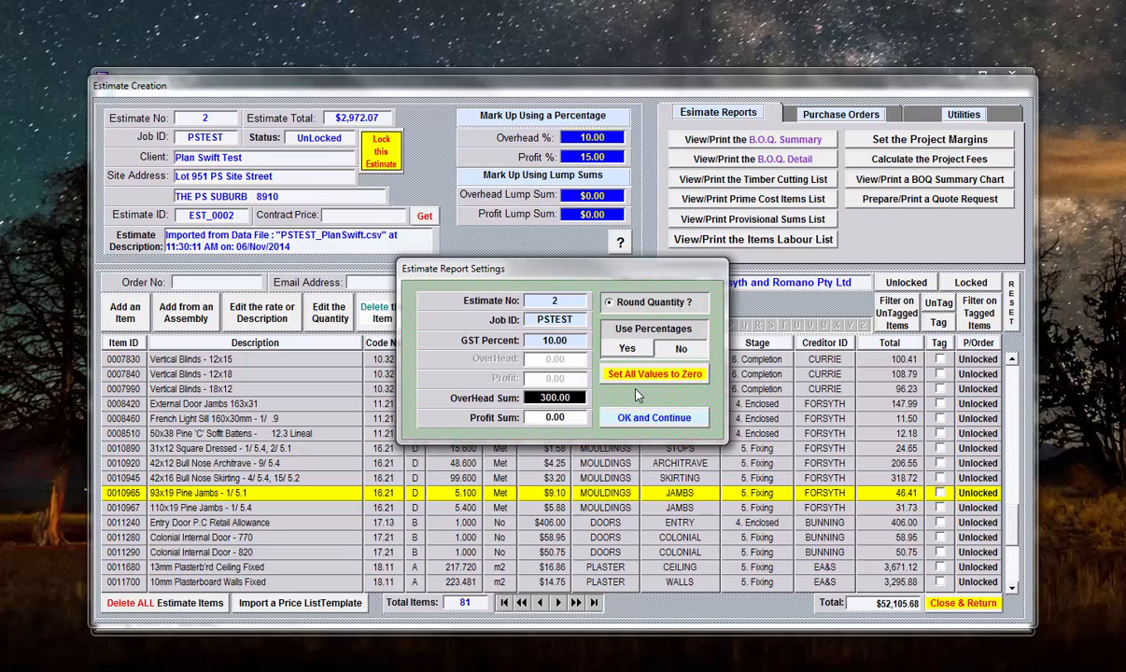
type("3000")
key("Tab")
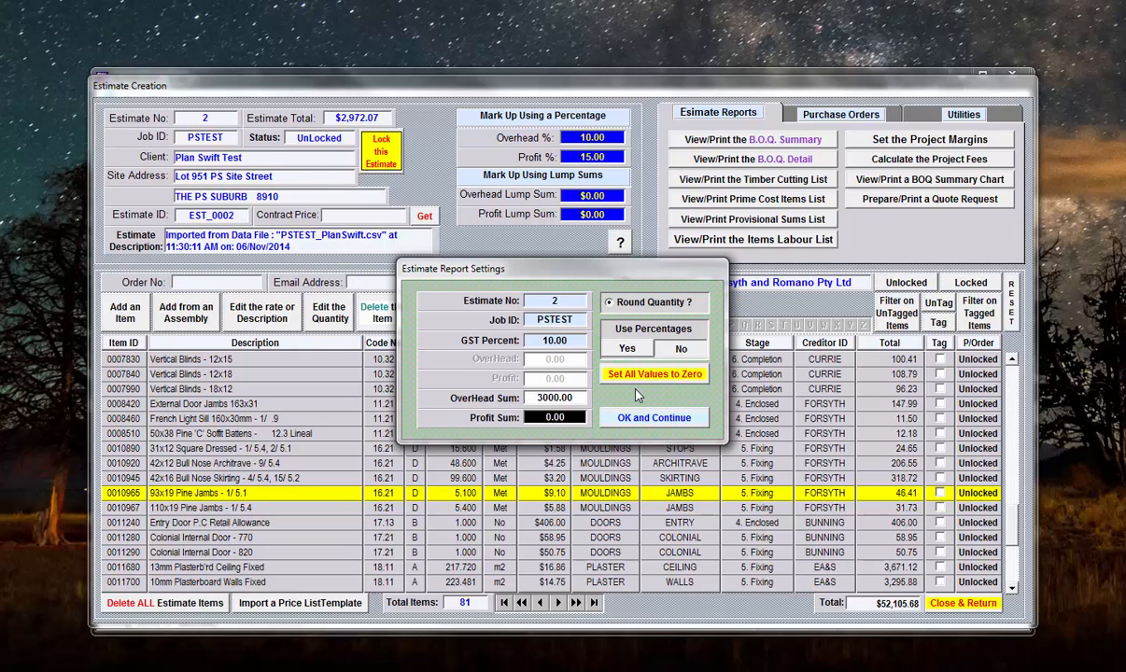
type("7")
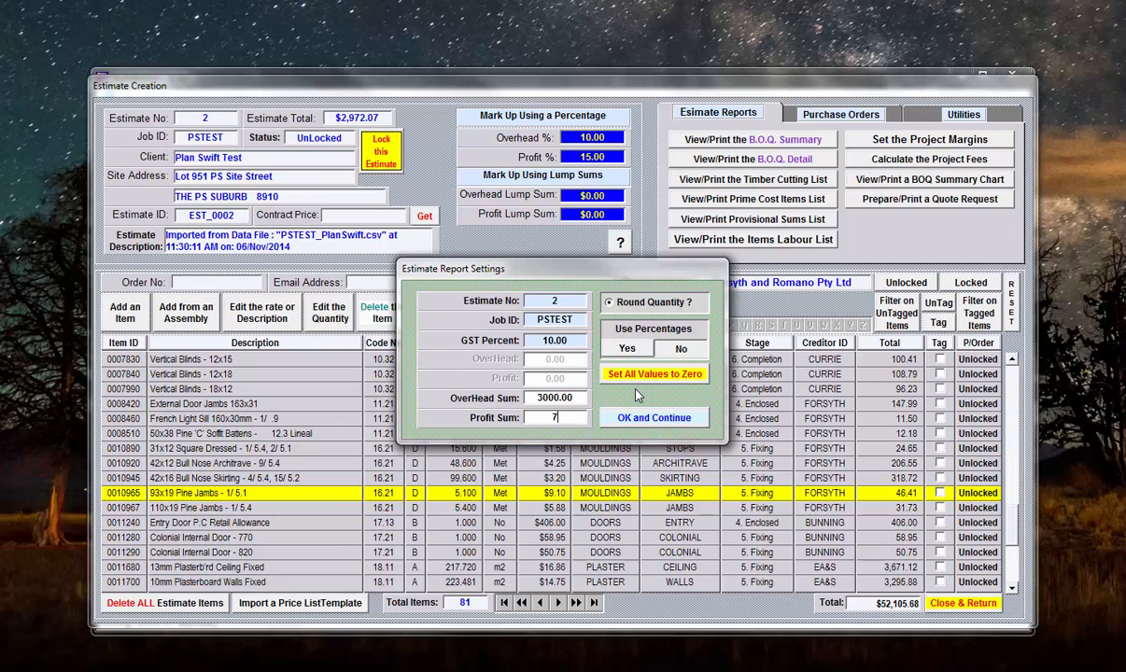
type(",0000")
key("Tab")
key("Return")
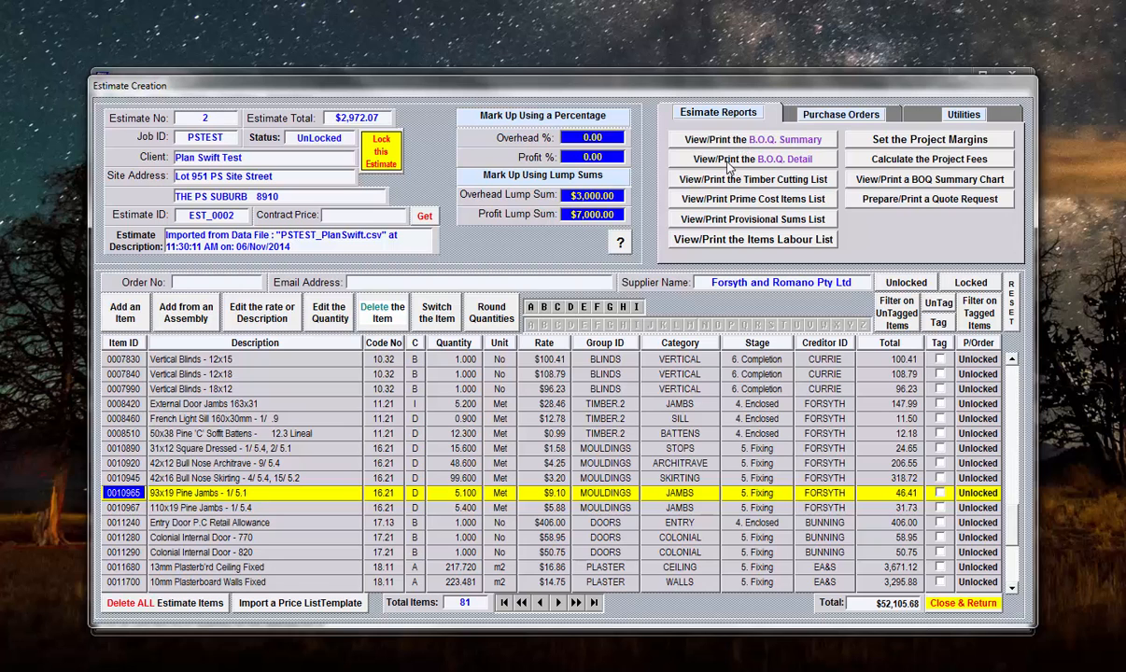
Generate the B.O.Q. Detail report for the estimate with zero-quantity items removed
left_click(687, 158)
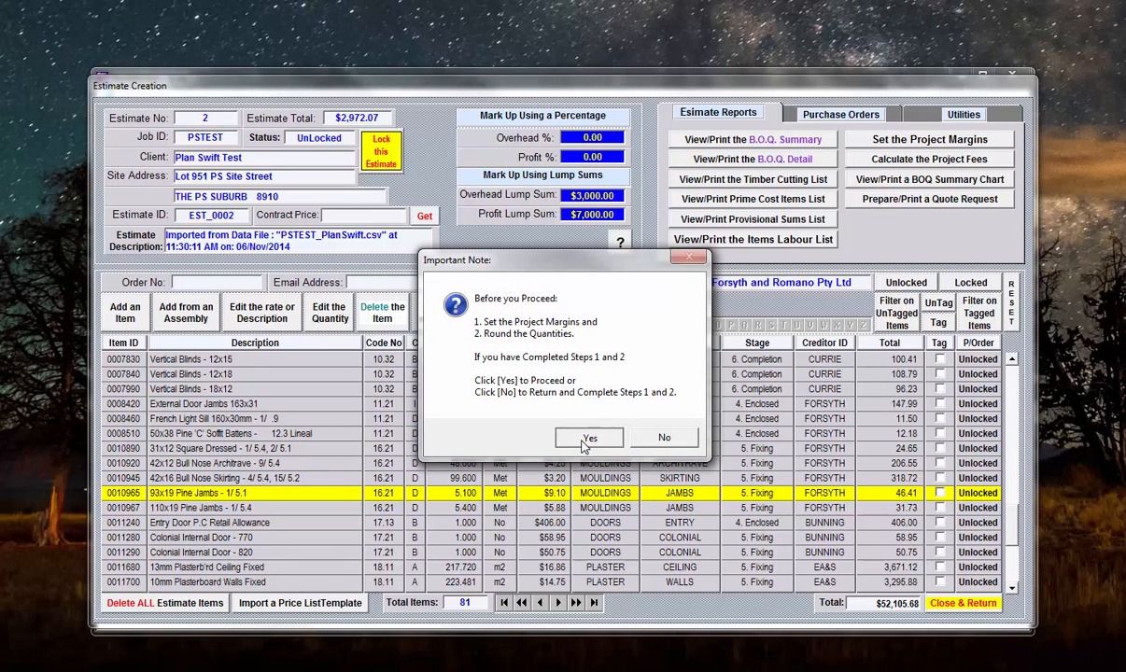
left_click(585, 443)
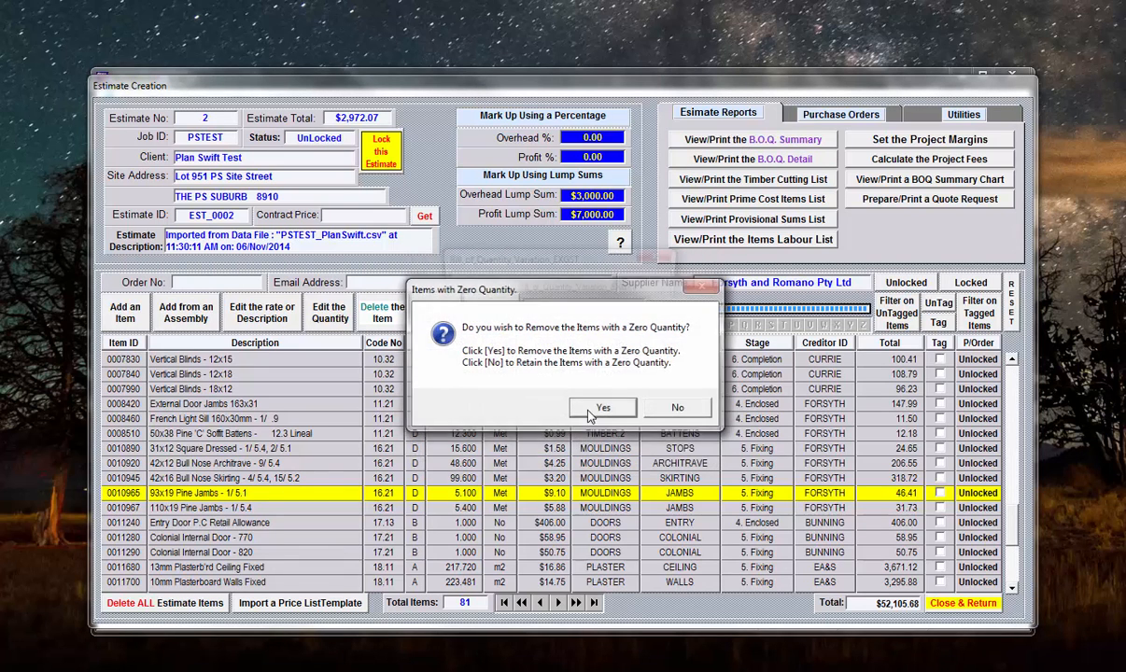
left_click(601, 407)
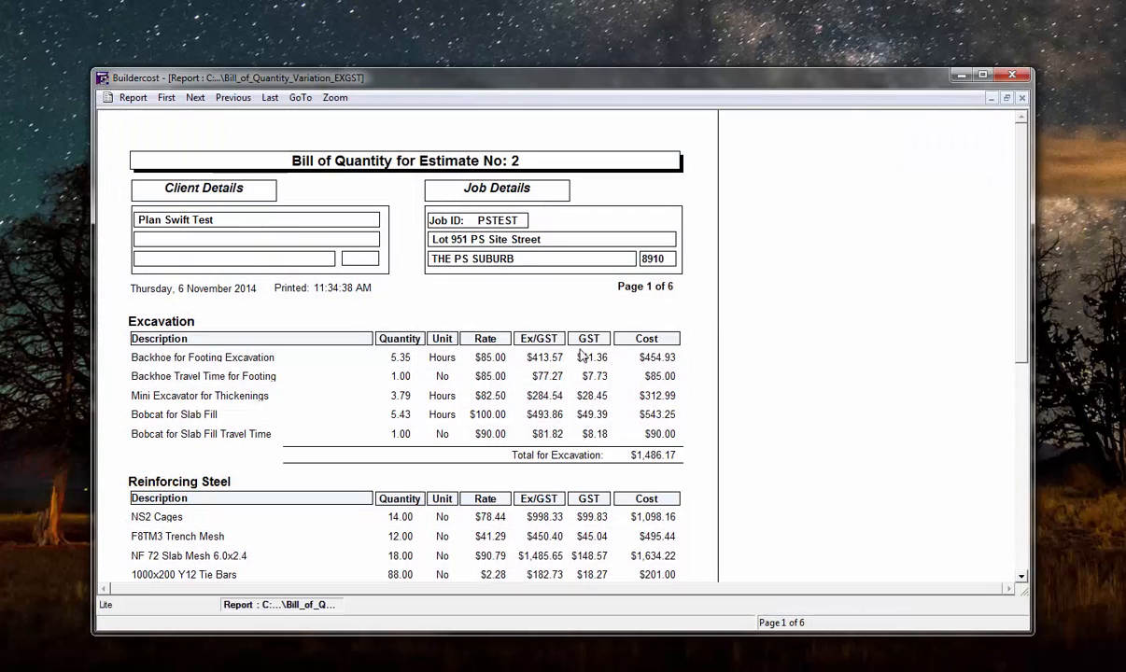
Review the overhead, profit and GST totals on the last page of the B.O.Q. Detail report and close it
left_click(268, 97)
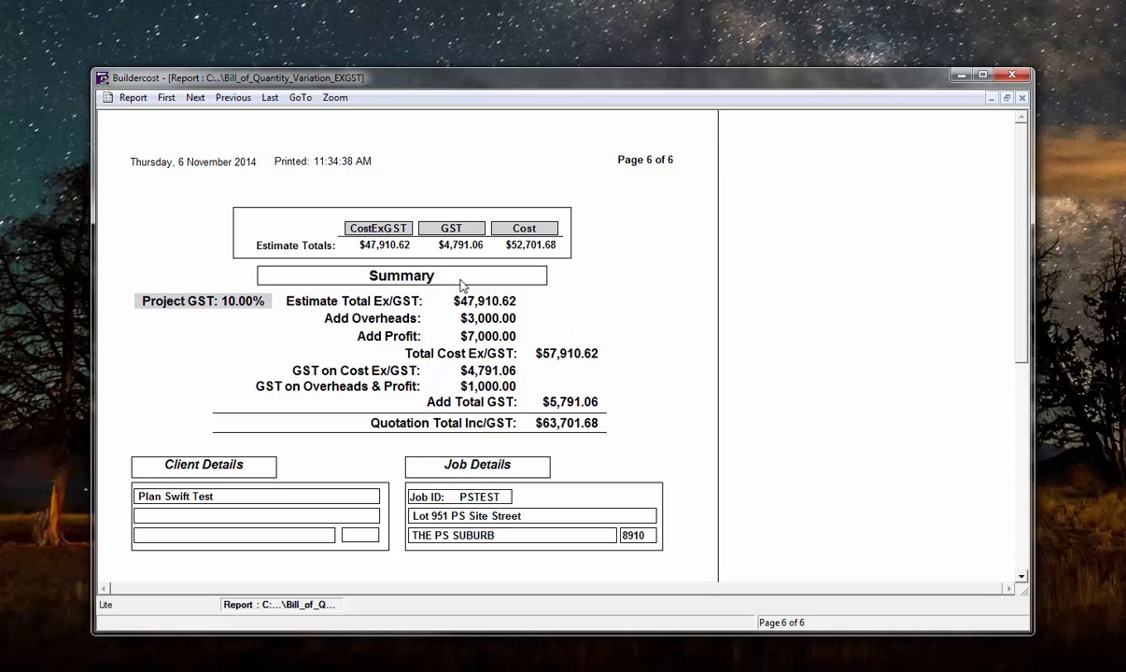
left_click(1024, 99)
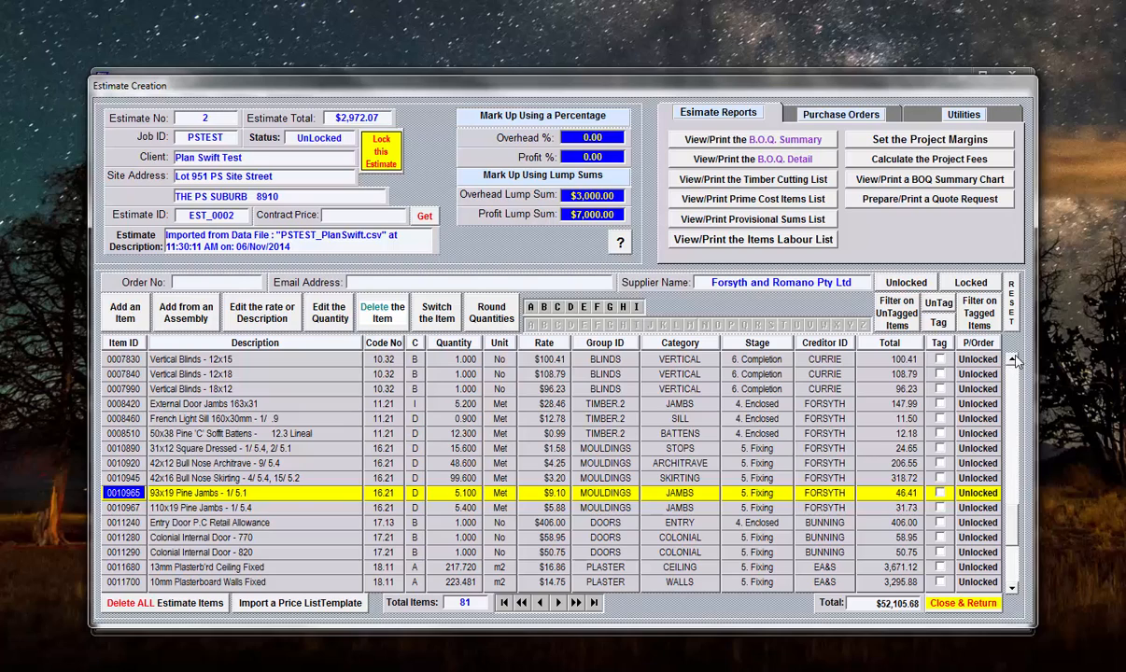
Round the quantities of the items in the estimate
scroll(1015, 369, "up", 10)
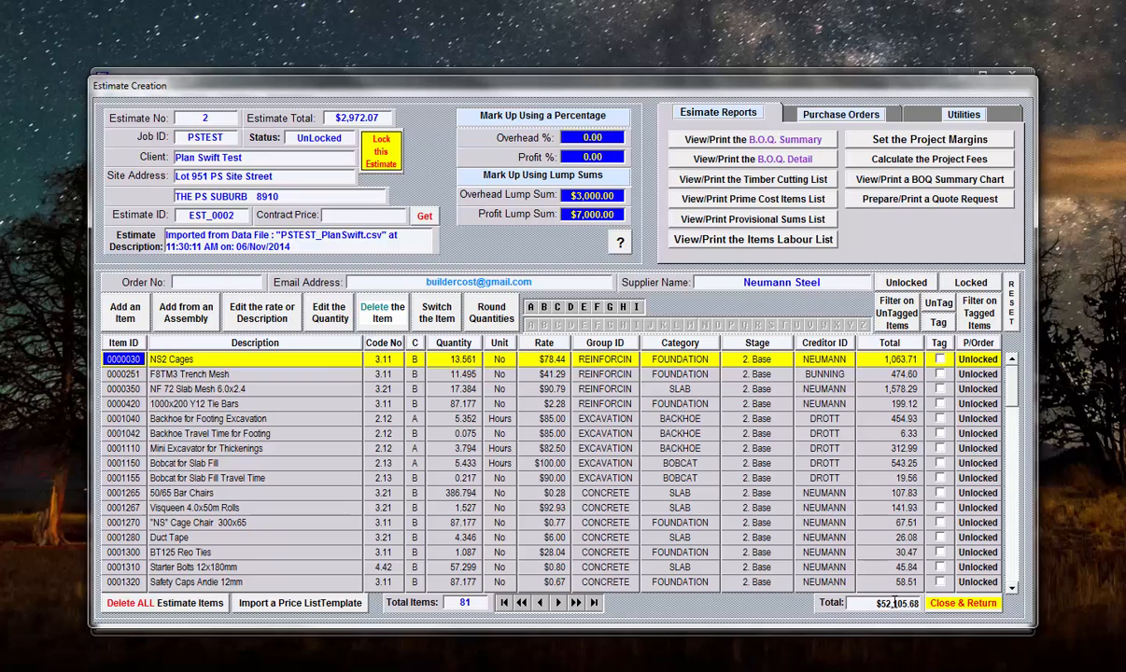
left_click(489, 314)
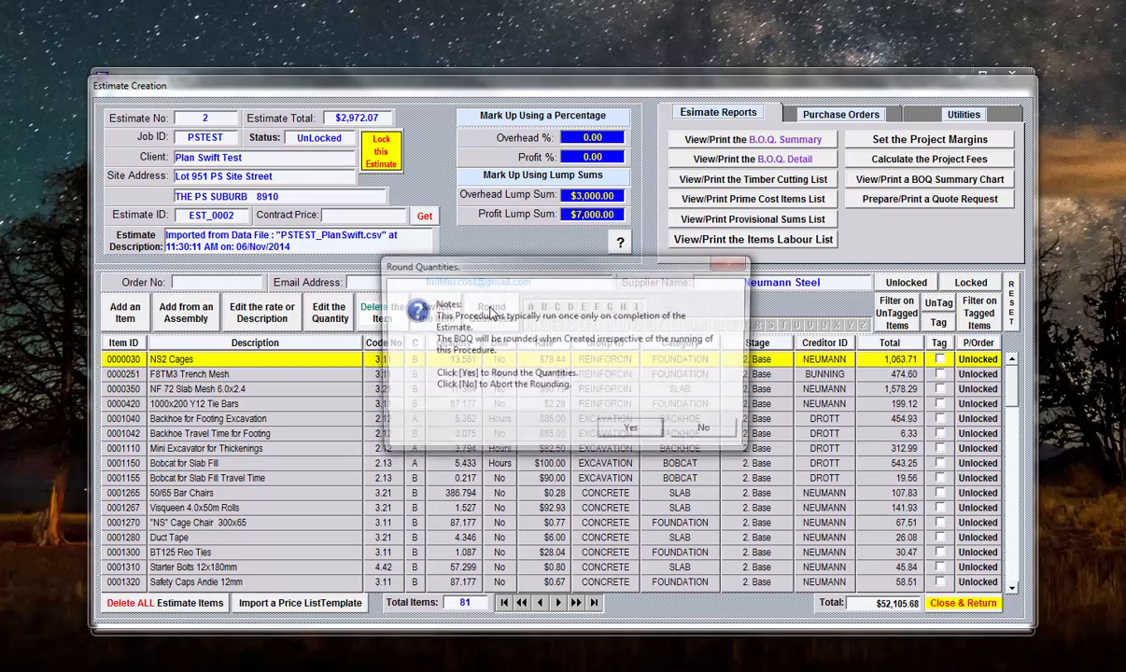
left_click(634, 433)
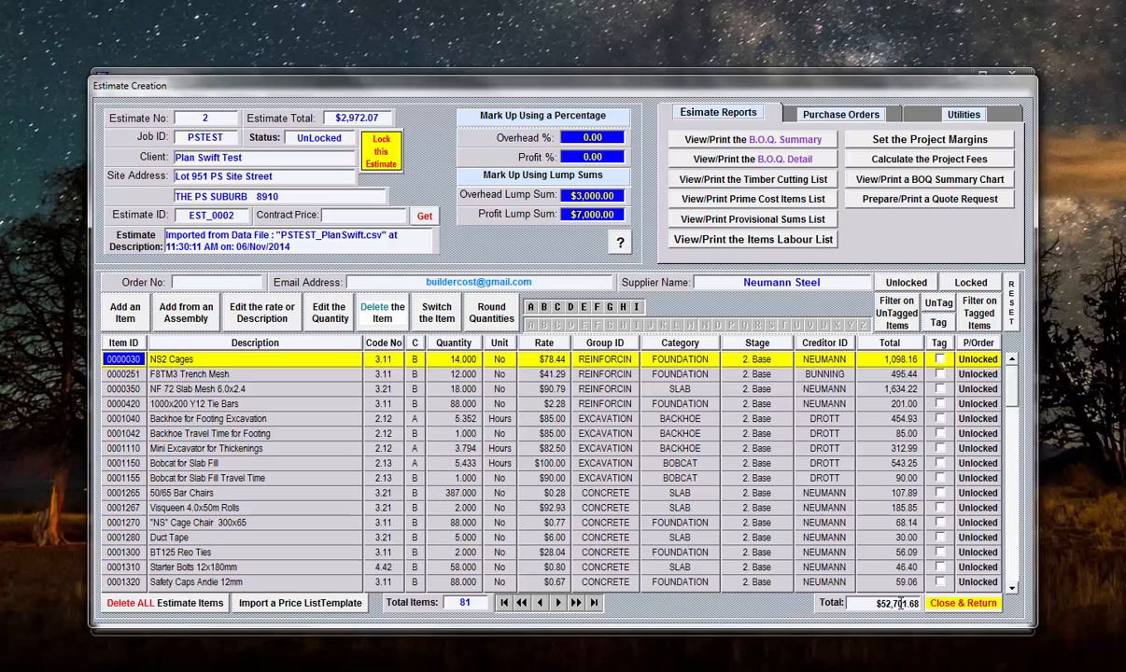
Calculate the project fees and check the quantities of the Building Services Authority Cost and Construction Insurance Cost items added to the estimate
left_click(929, 161)
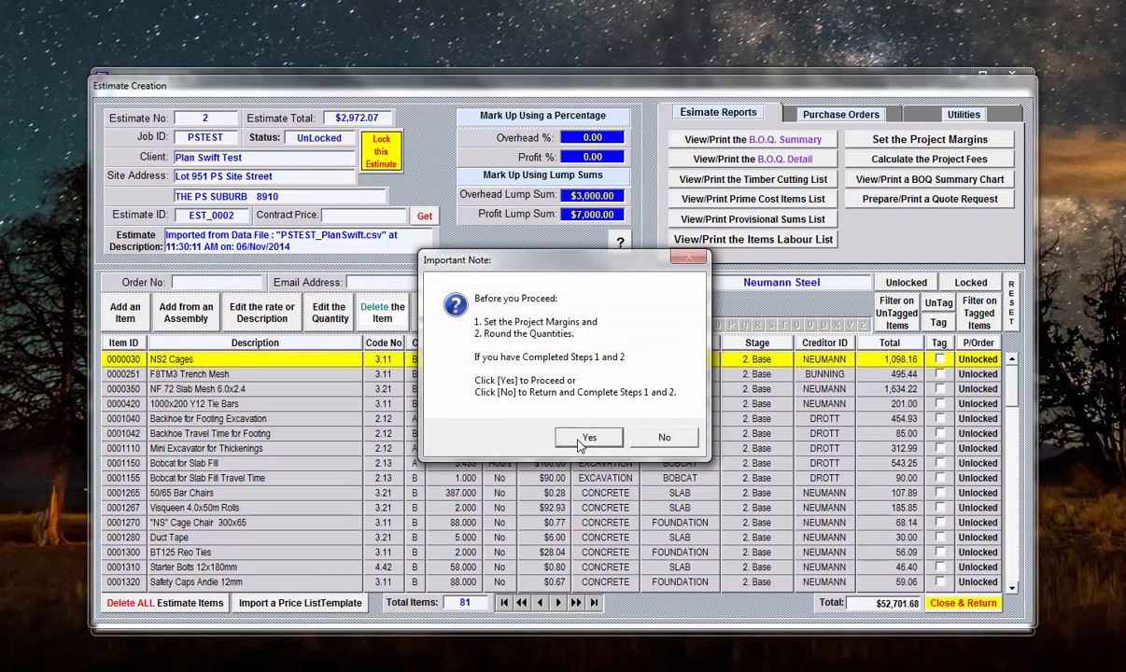
left_click(583, 441)
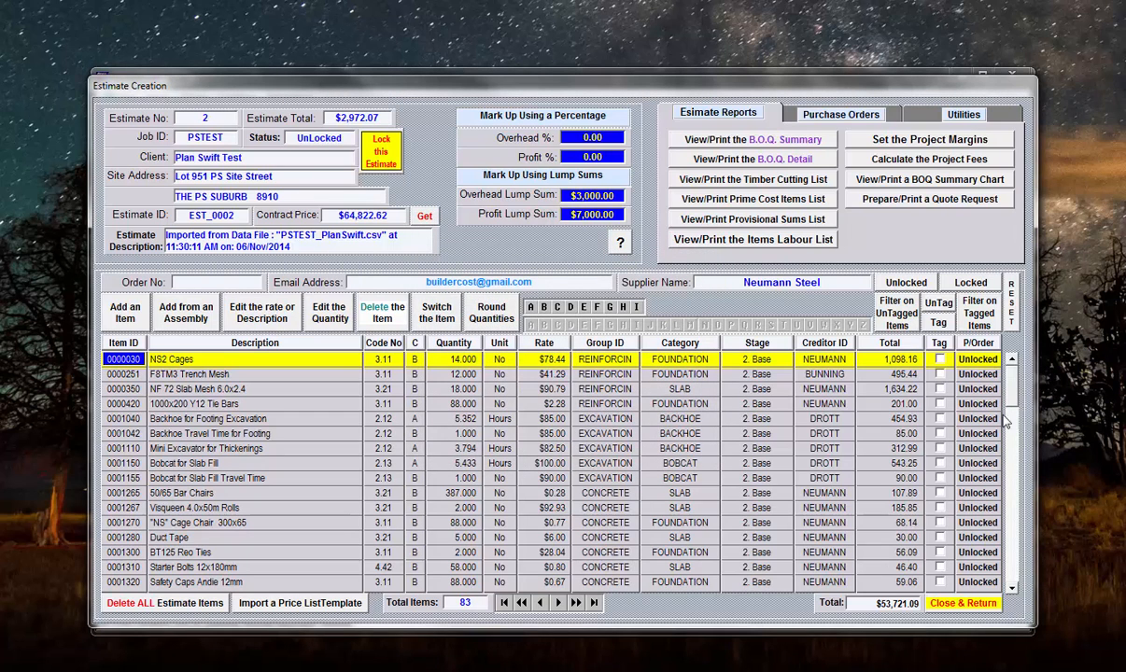
left_click(1013, 589)
left_click(1012, 589)
left_click_drag(1012, 590, 1013, 589)
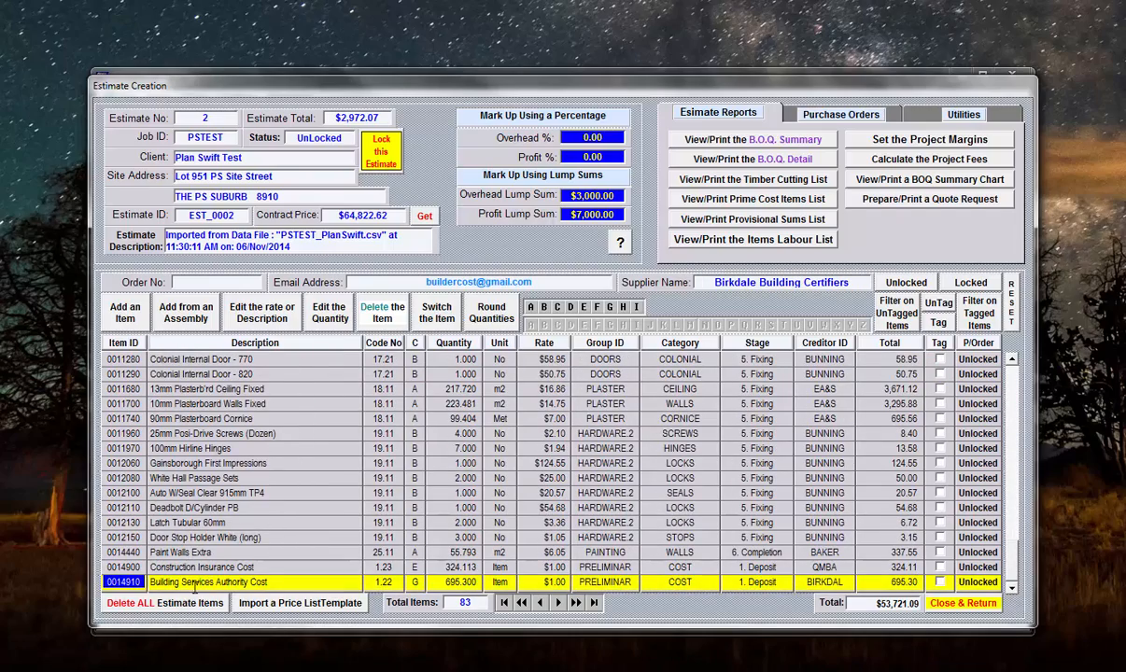
left_click(472, 582)
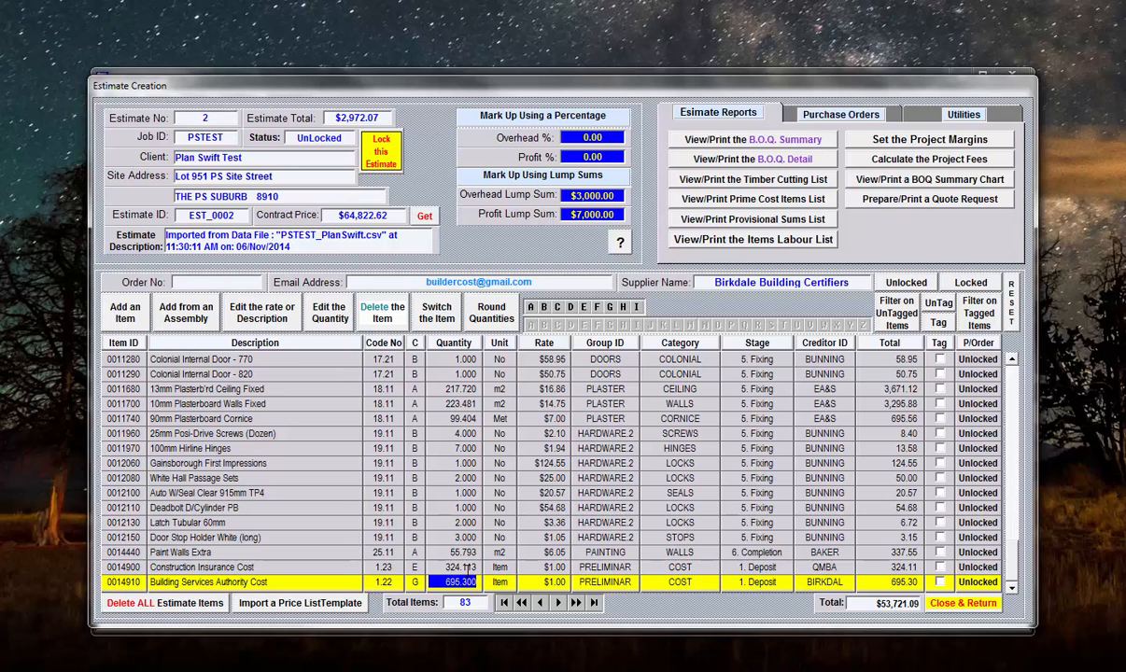
left_click(465, 567)
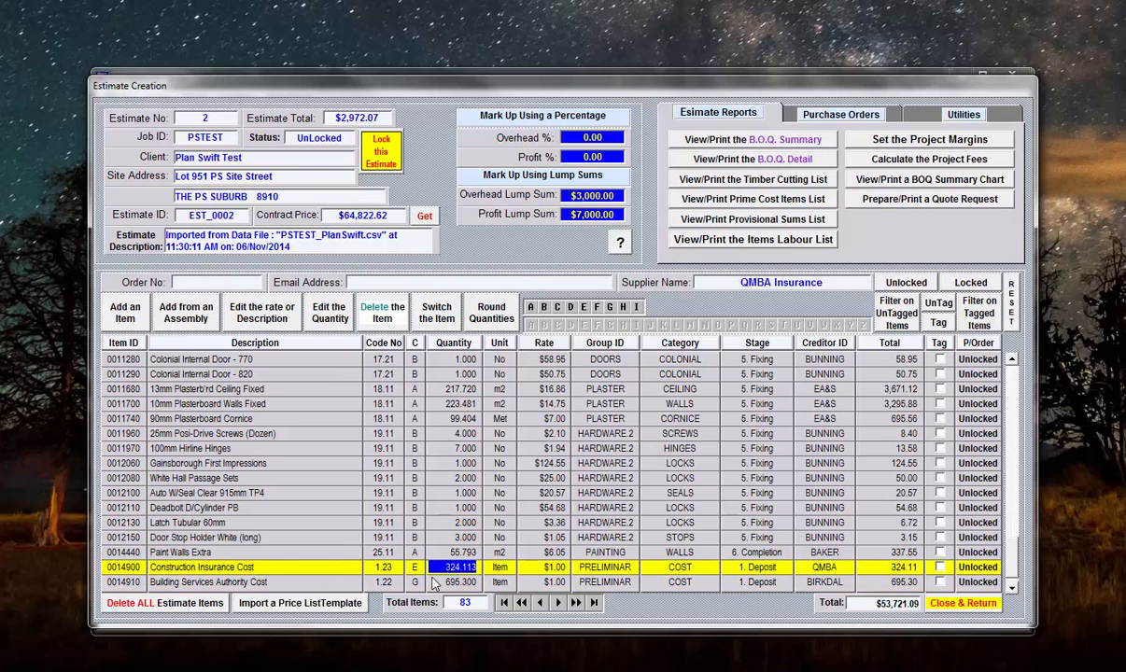
Generate the B.O.Q. Detail report again with zero-quantity items removed, review its last-page totals and close it
left_click(734, 163)
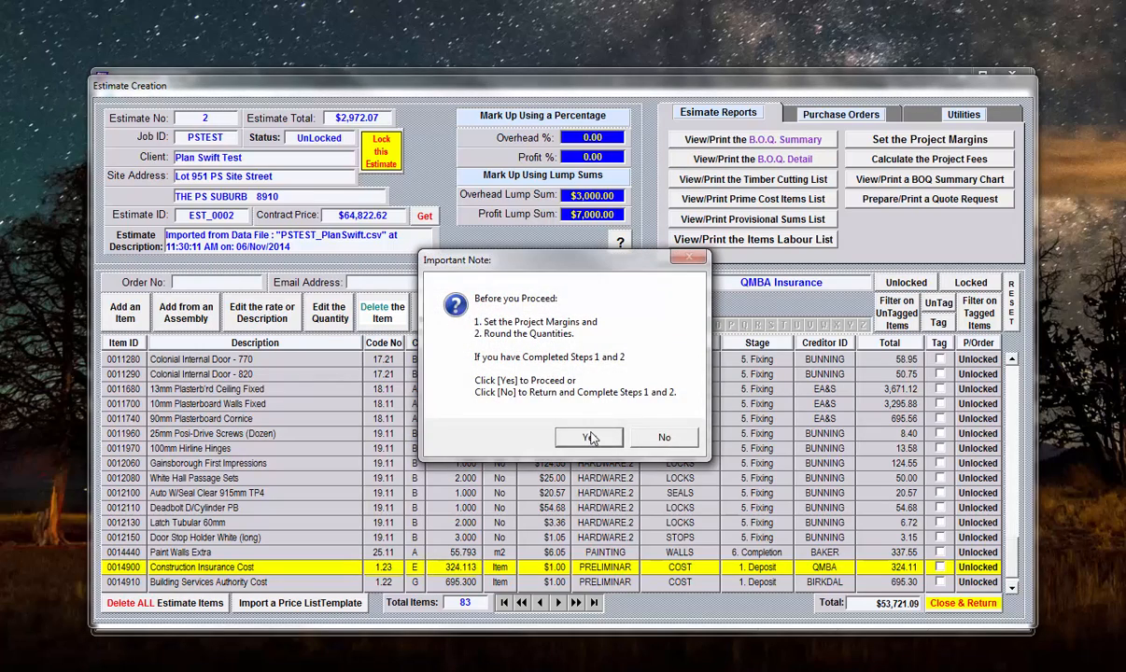
left_click(590, 438)
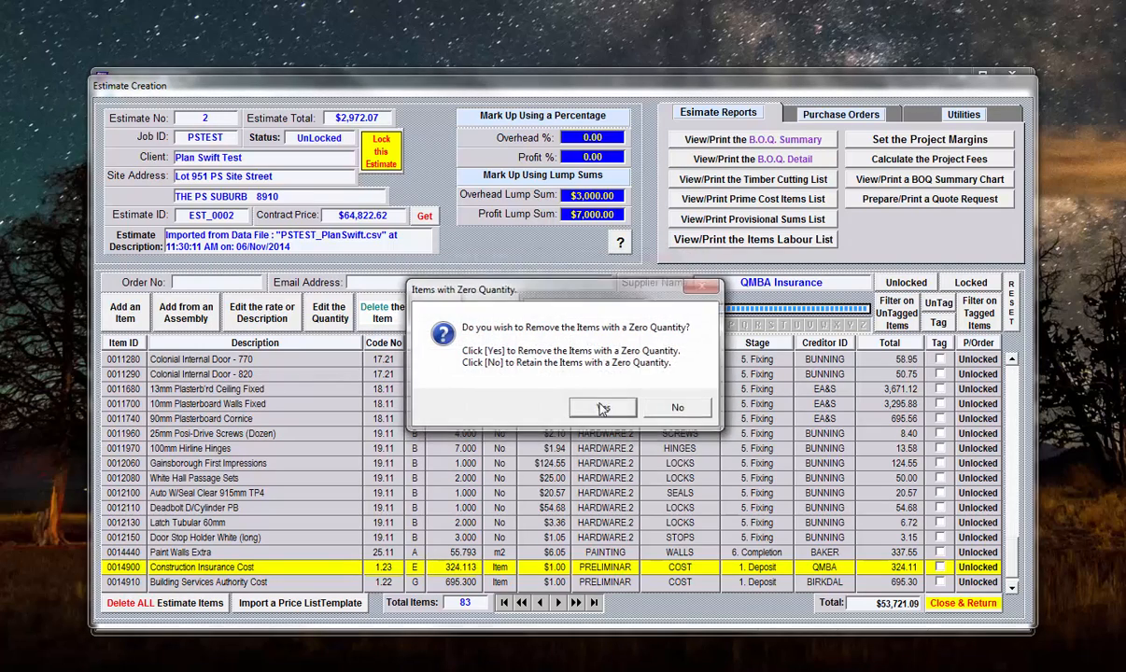
left_click(603, 408)
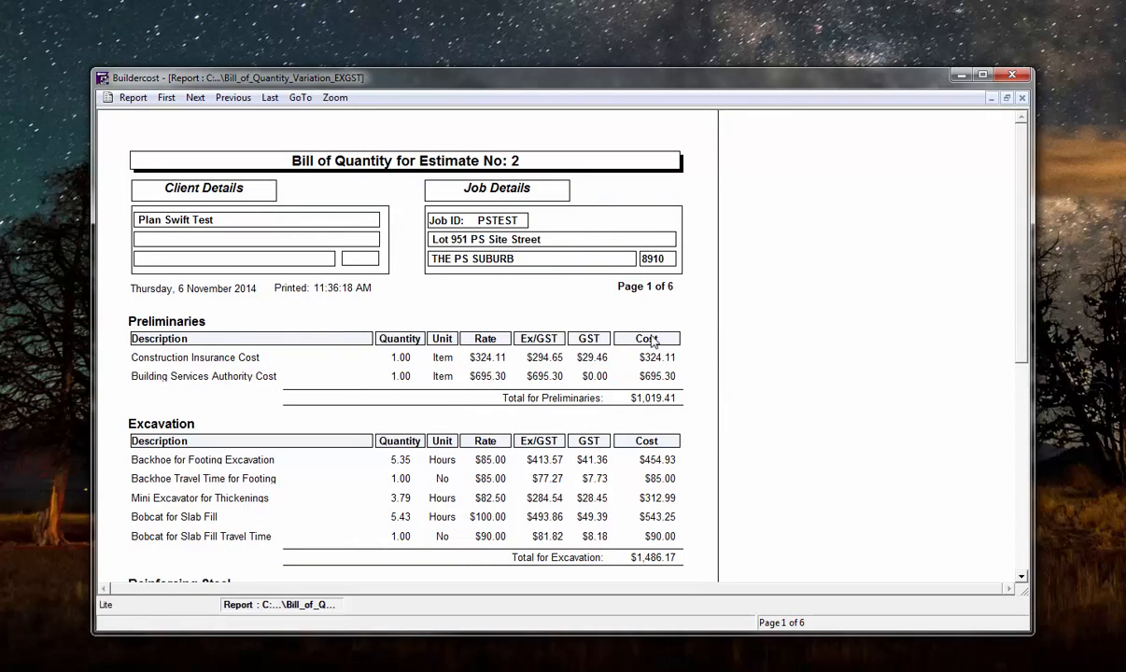
left_click(270, 97)
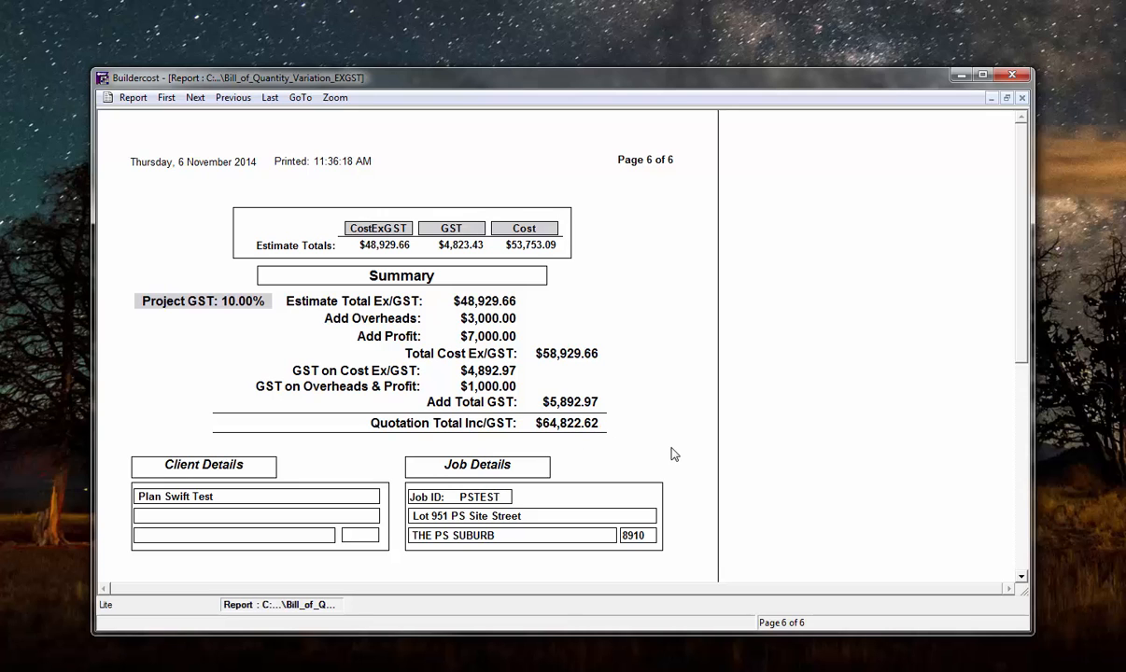
left_click(1022, 99)
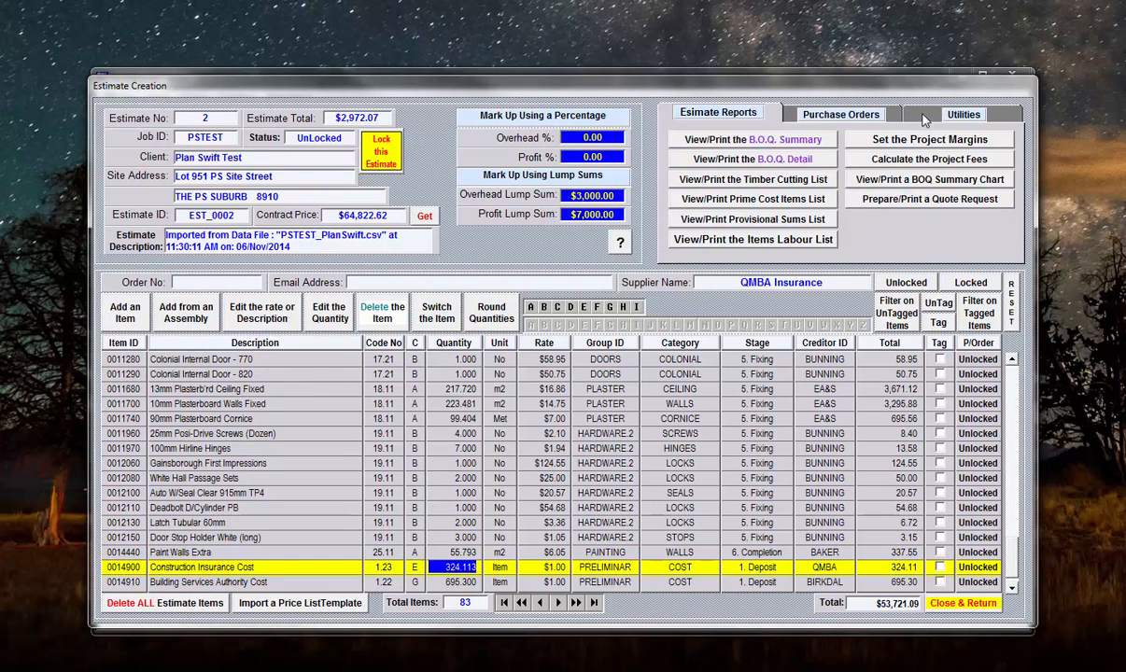
Open the QBCC fees settings and keep the calculation of the QBCC insurance fee enabled
left_click(962, 114)
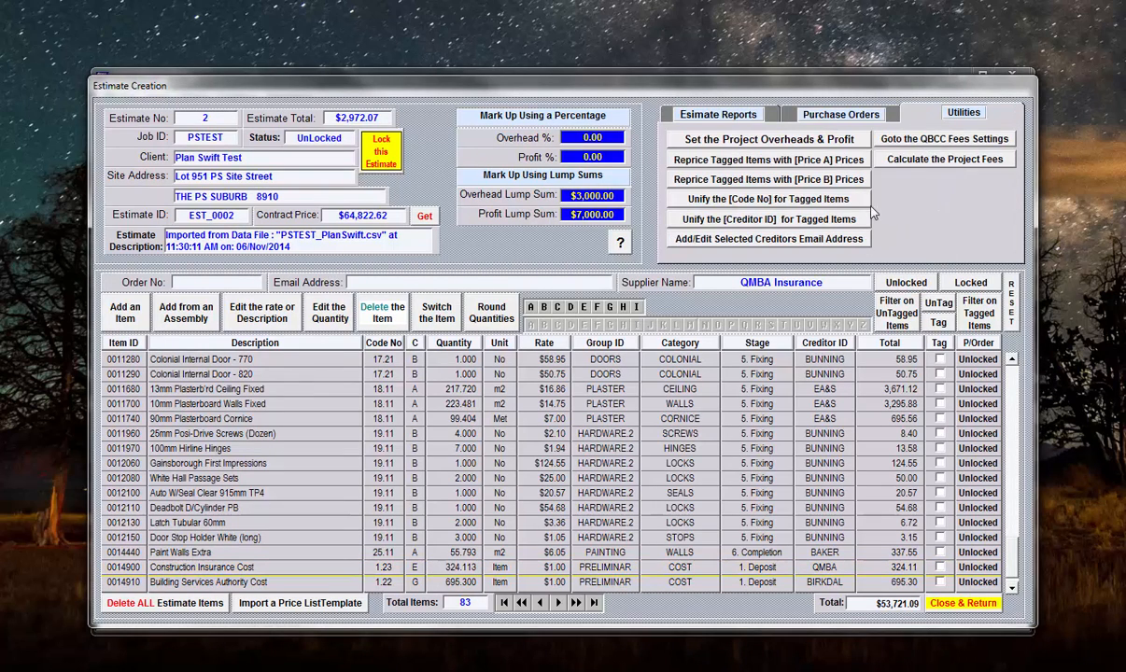
left_click(977, 140)
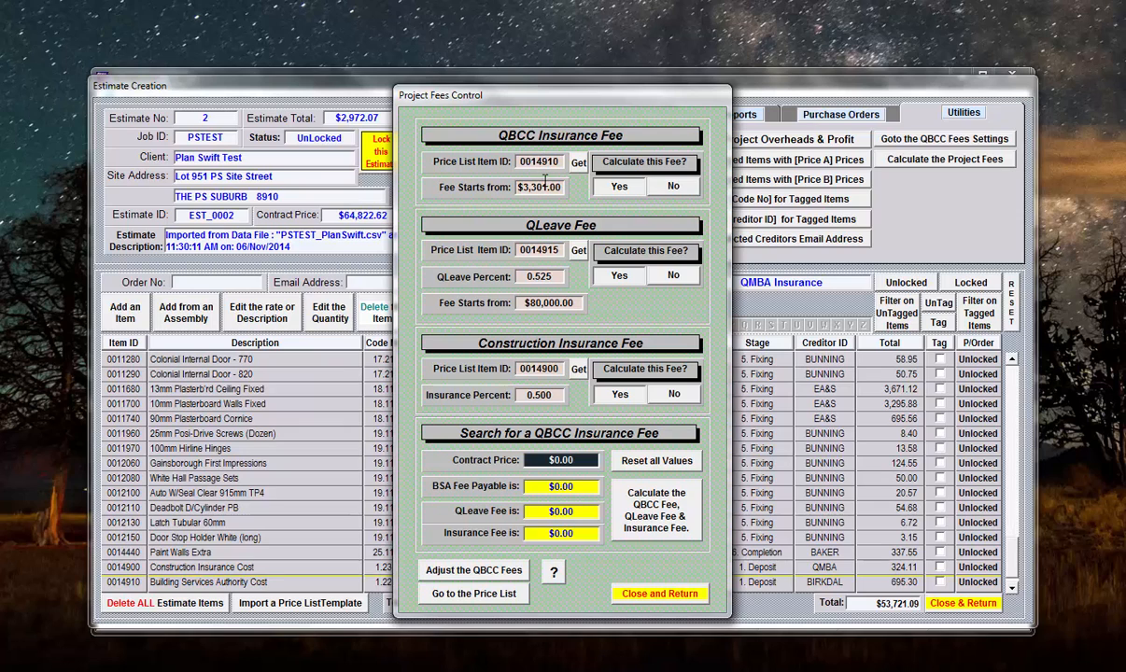
double_click(534, 159)
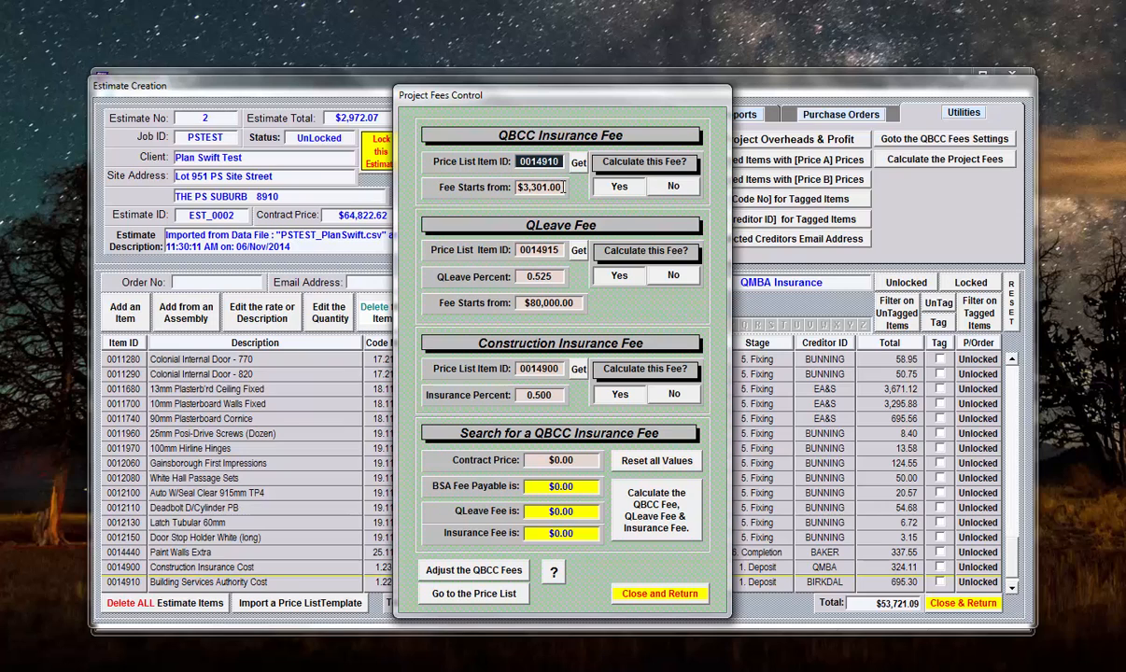
left_click(674, 186)
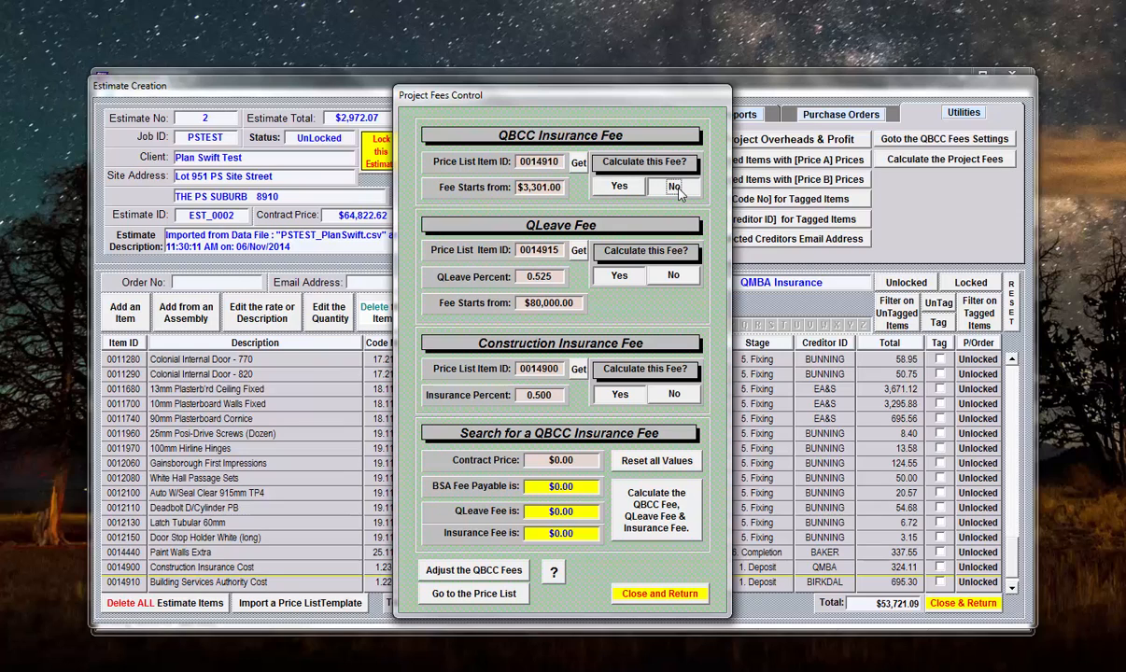
left_click(620, 187)
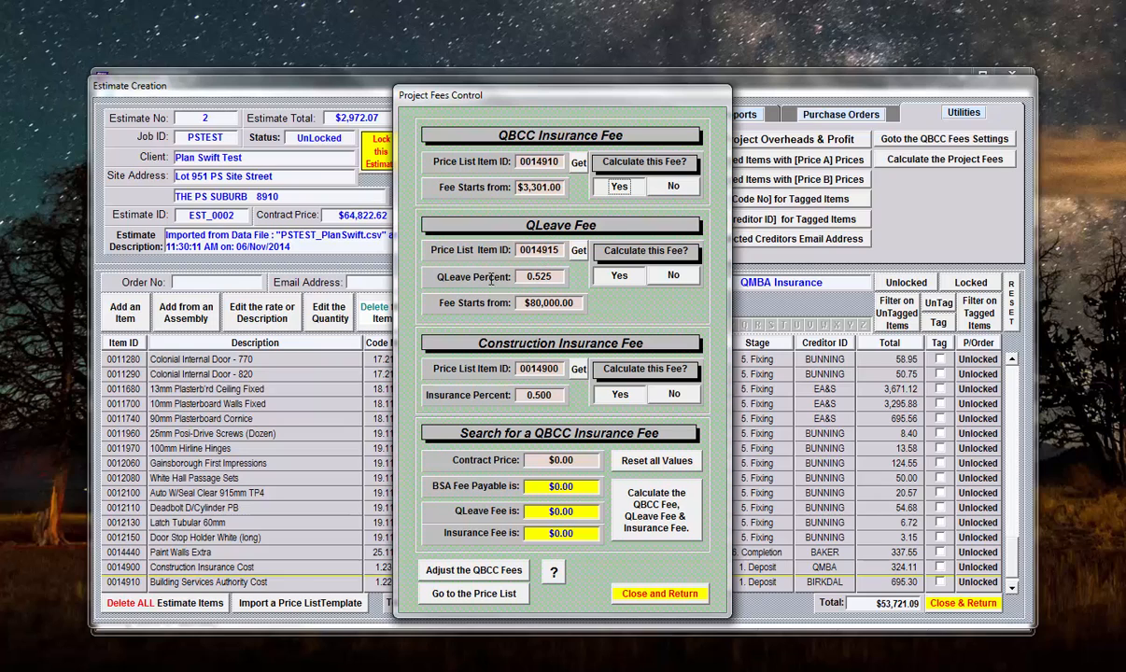
Check the QLeave percentage and the value its fee starts from, and keep the QLeave fee calculation enabled
left_click(551, 275)
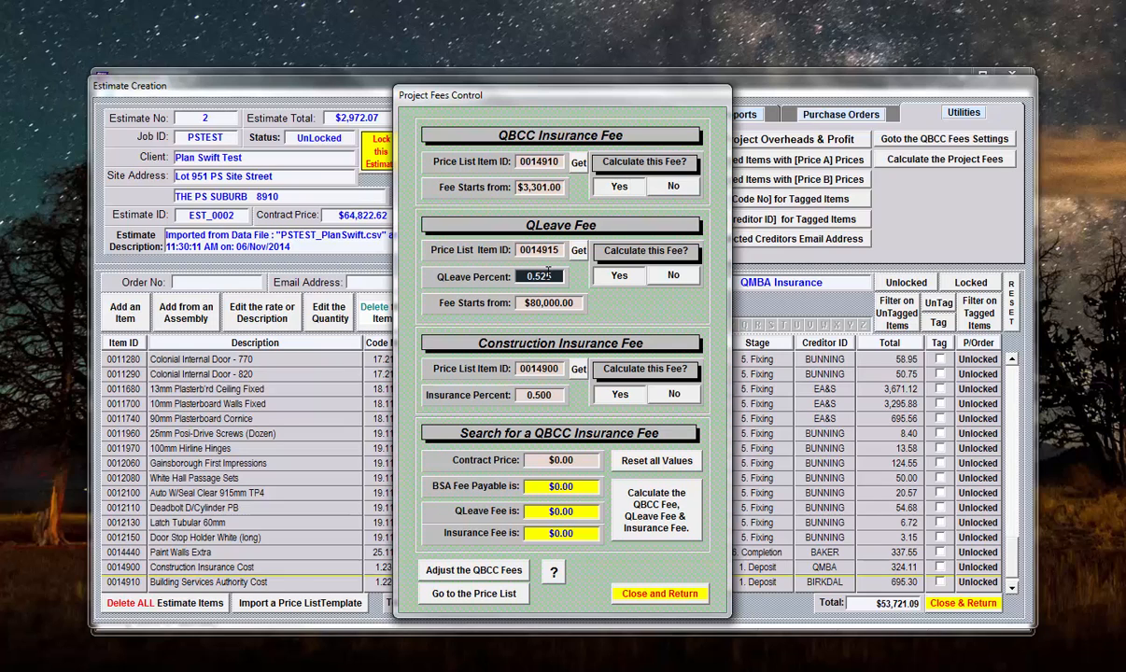
left_click(519, 302)
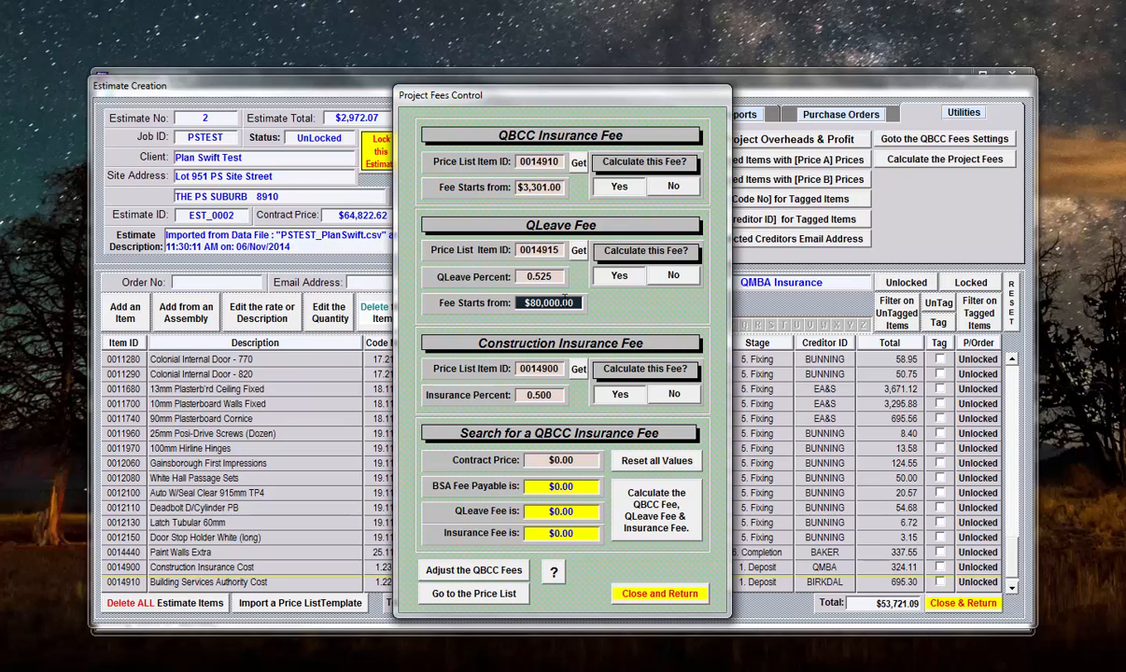
left_click(557, 276)
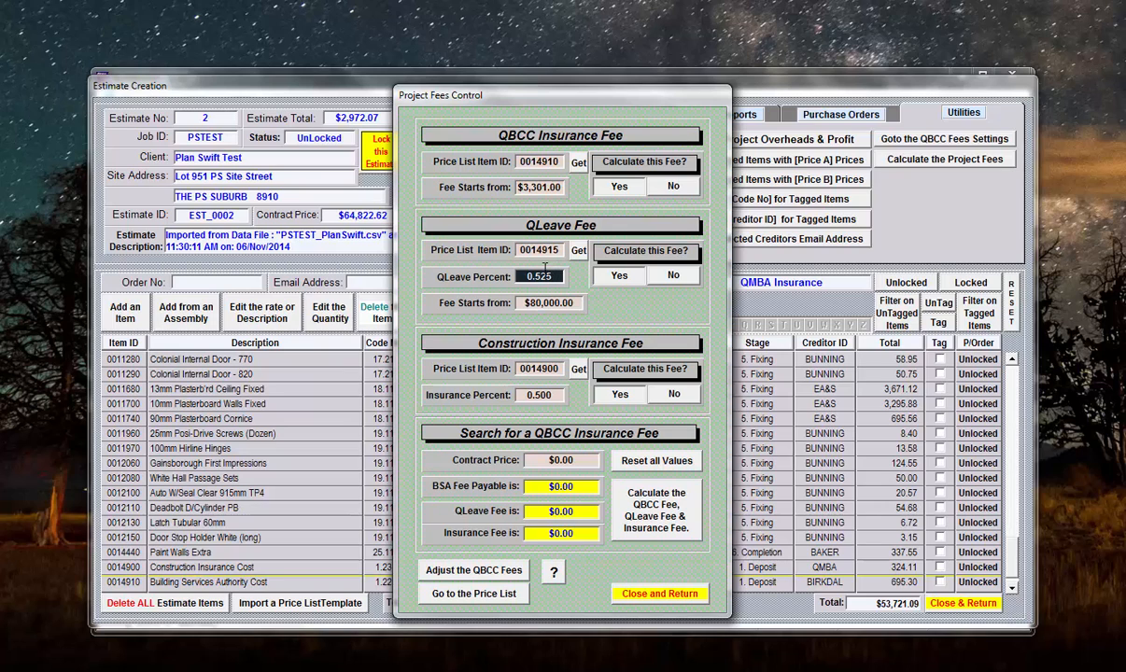
key("Tab")
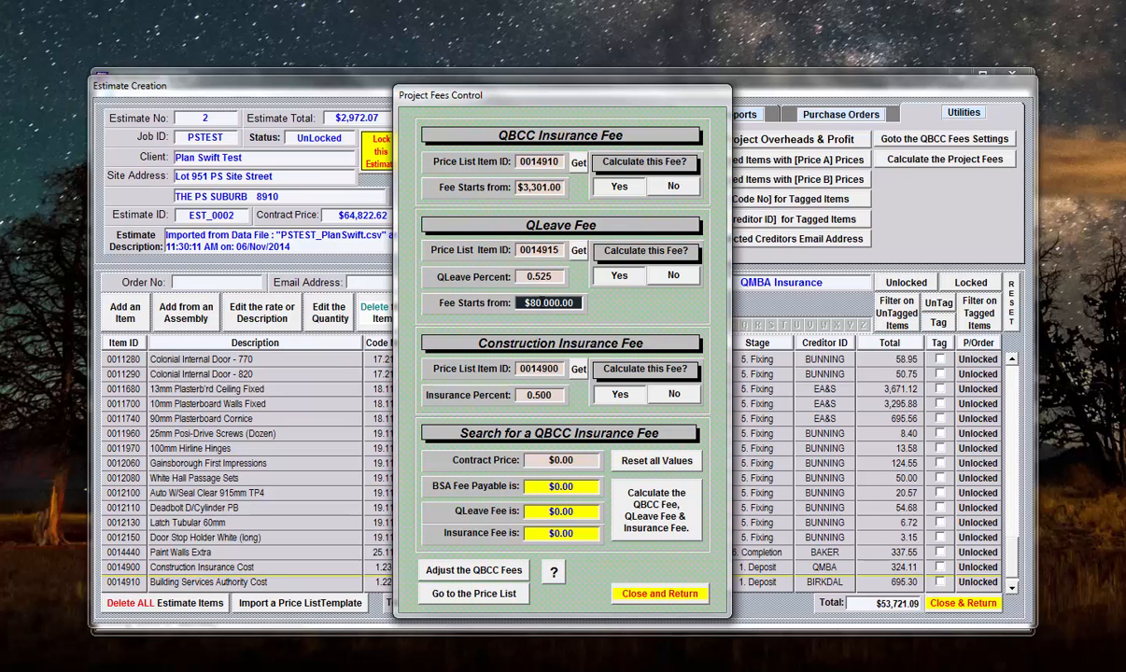
left_click(540, 276)
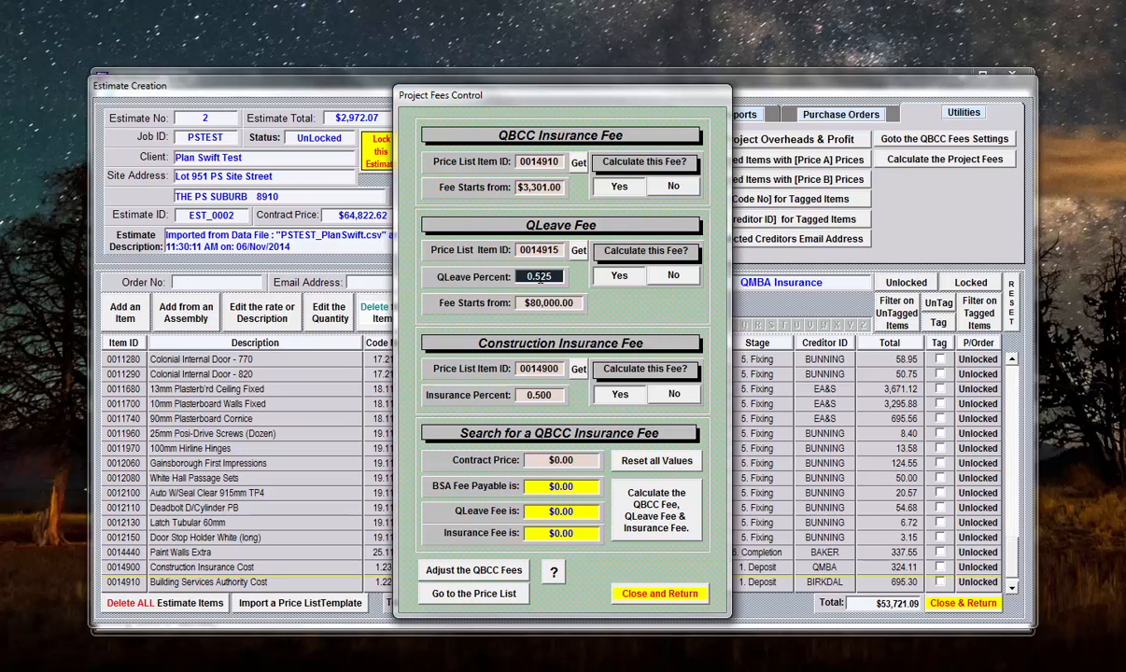
left_click(541, 299)
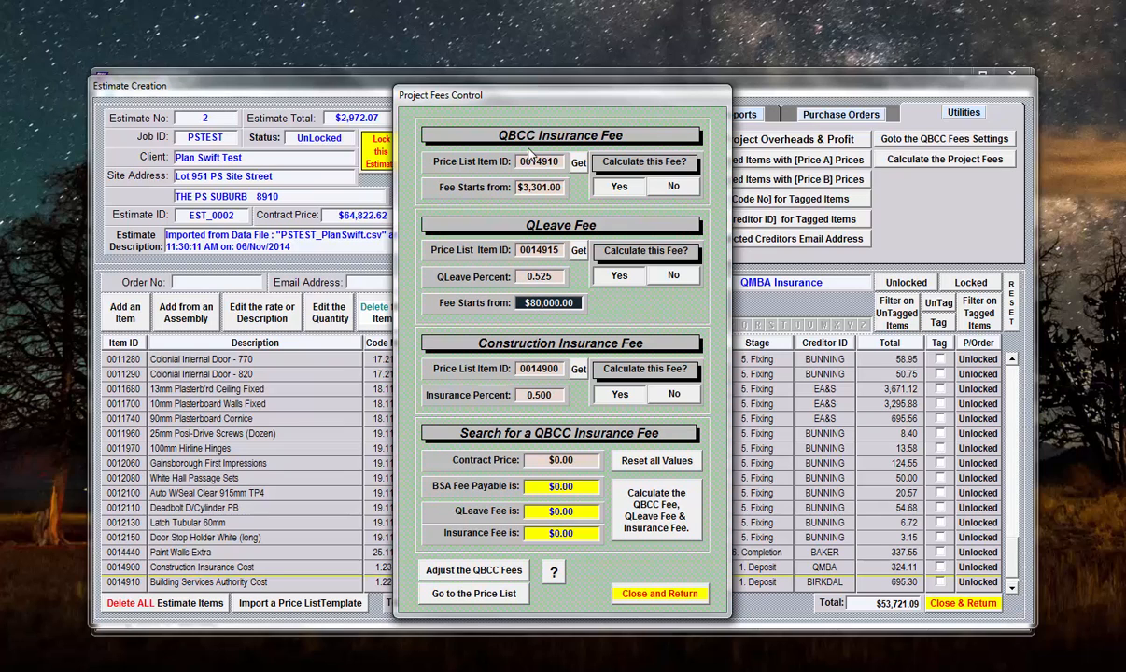
left_click(671, 277)
left_click(618, 274)
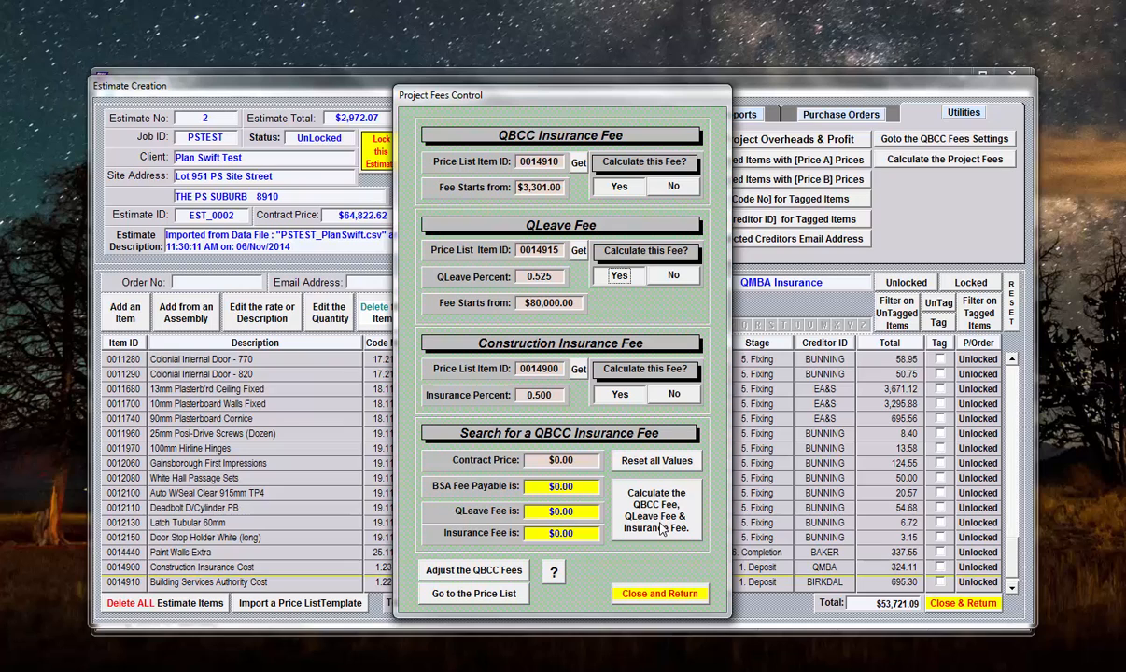
Look up the QBCC, QLeave and insurance fees for a contract price of 532750
left_click(584, 460)
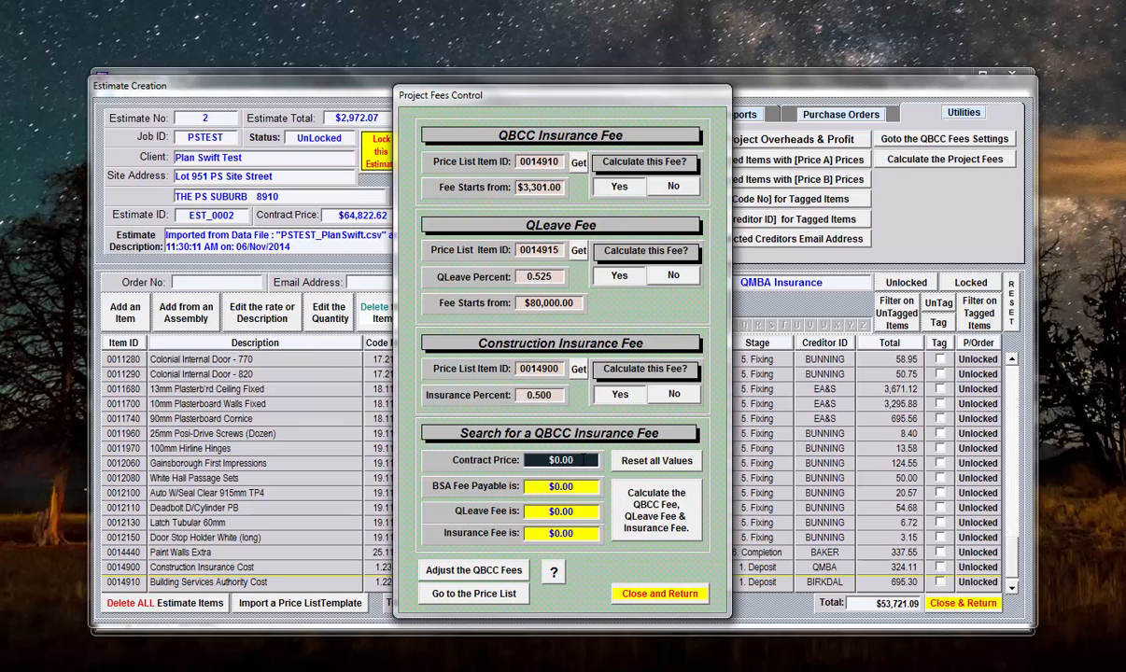
type("532")
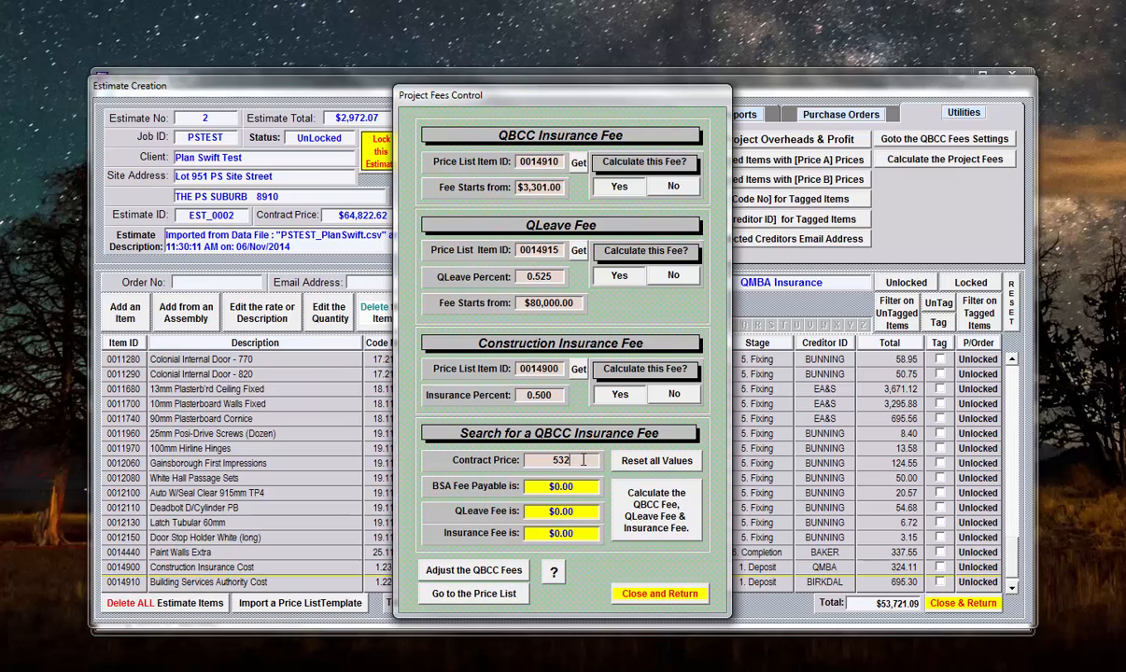
type("750")
key("Return")
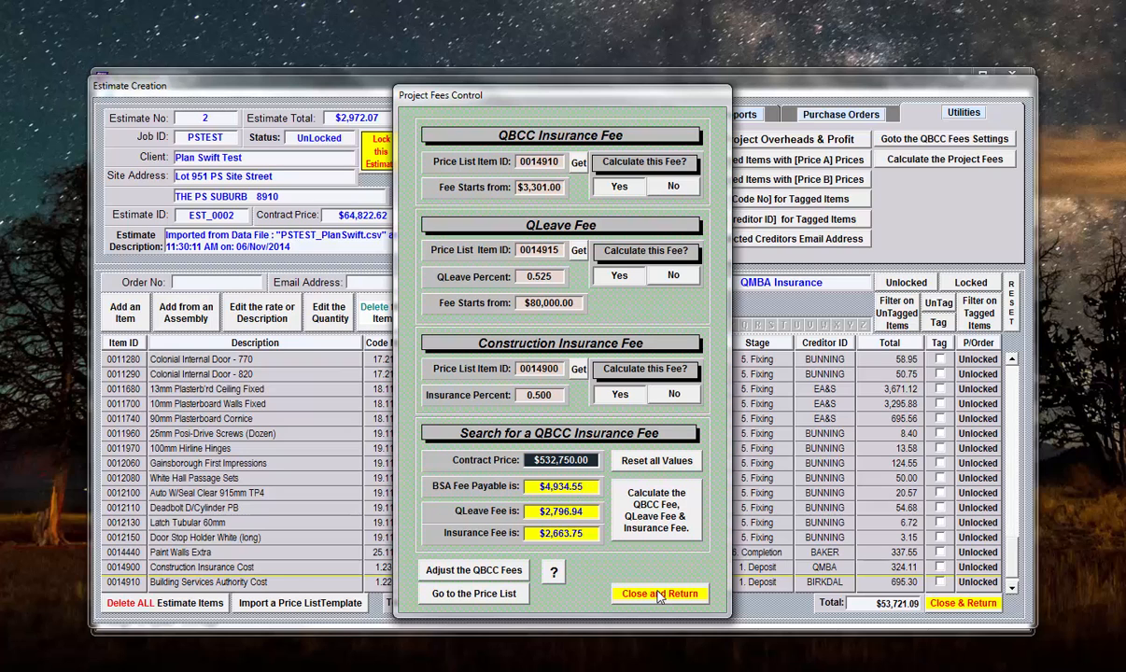
View the QBCC insurance fee table, then close it and the project fees settings
left_click(477, 570)
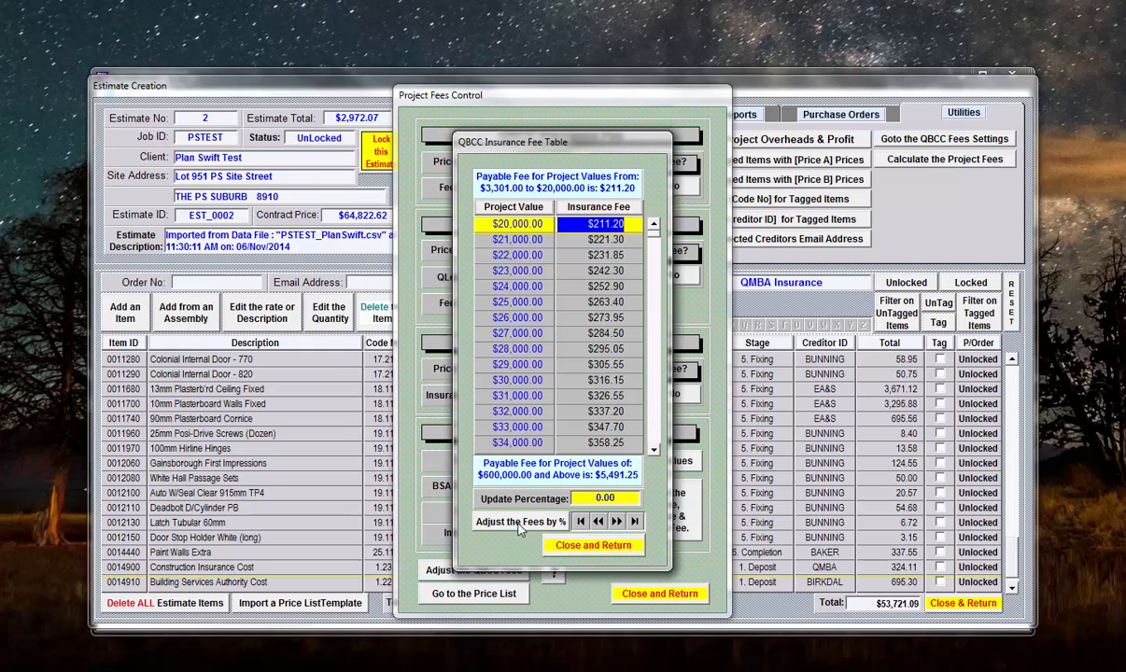
left_click(635, 551)
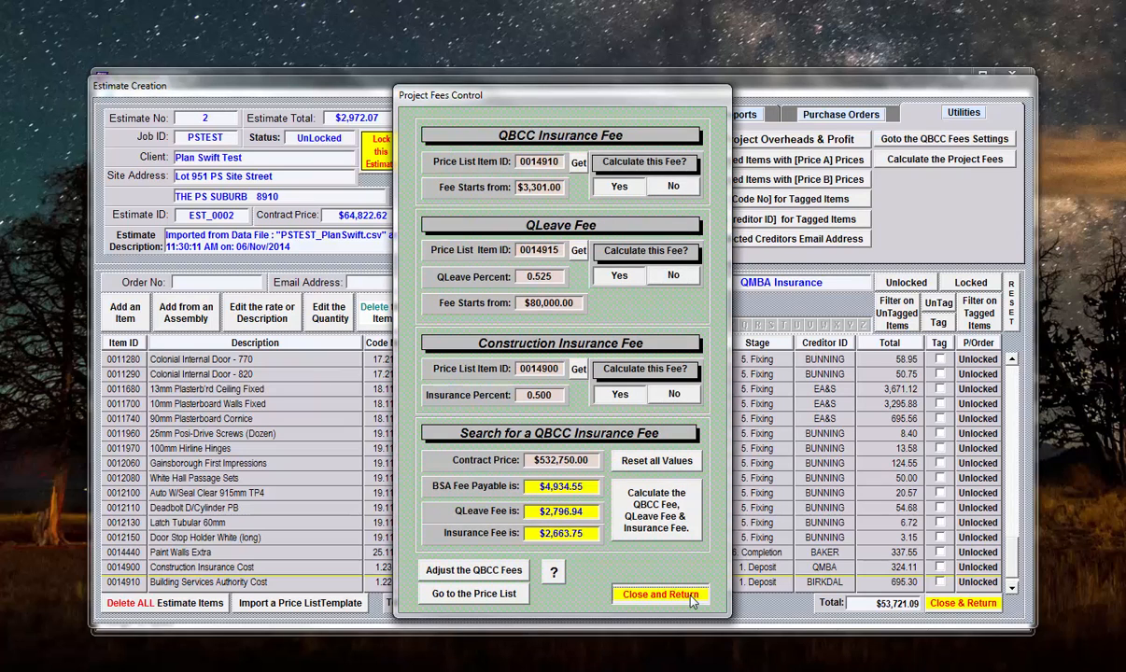
left_click(692, 598)
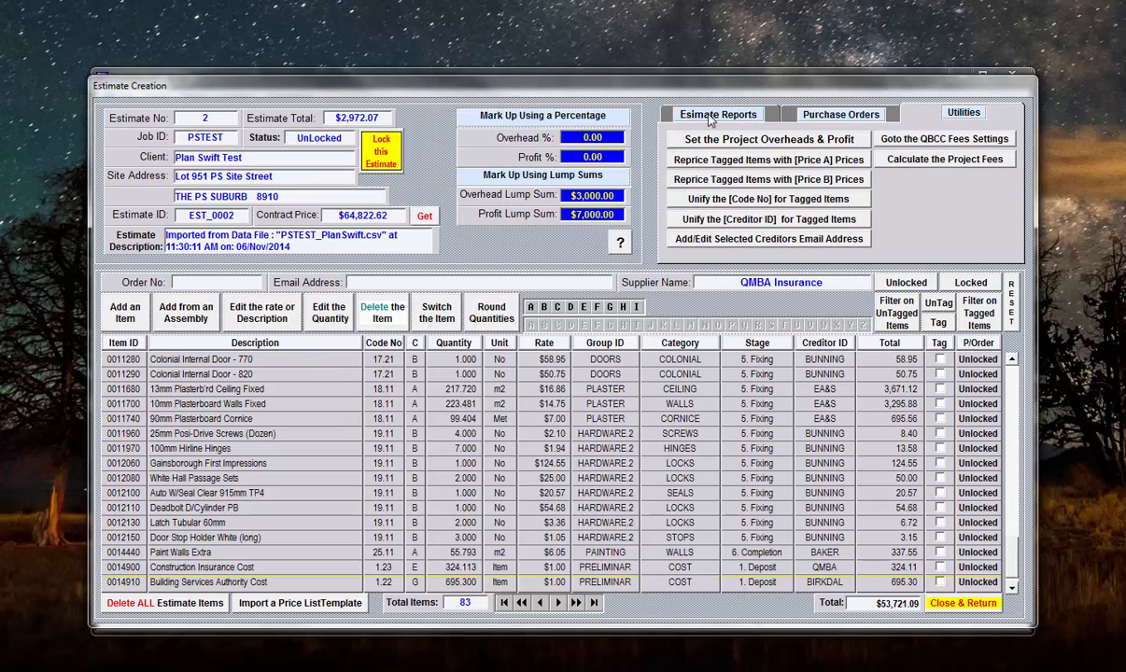
View the available purchase order functions and return to the estimate report options
left_click(670, 113)
left_click(808, 114)
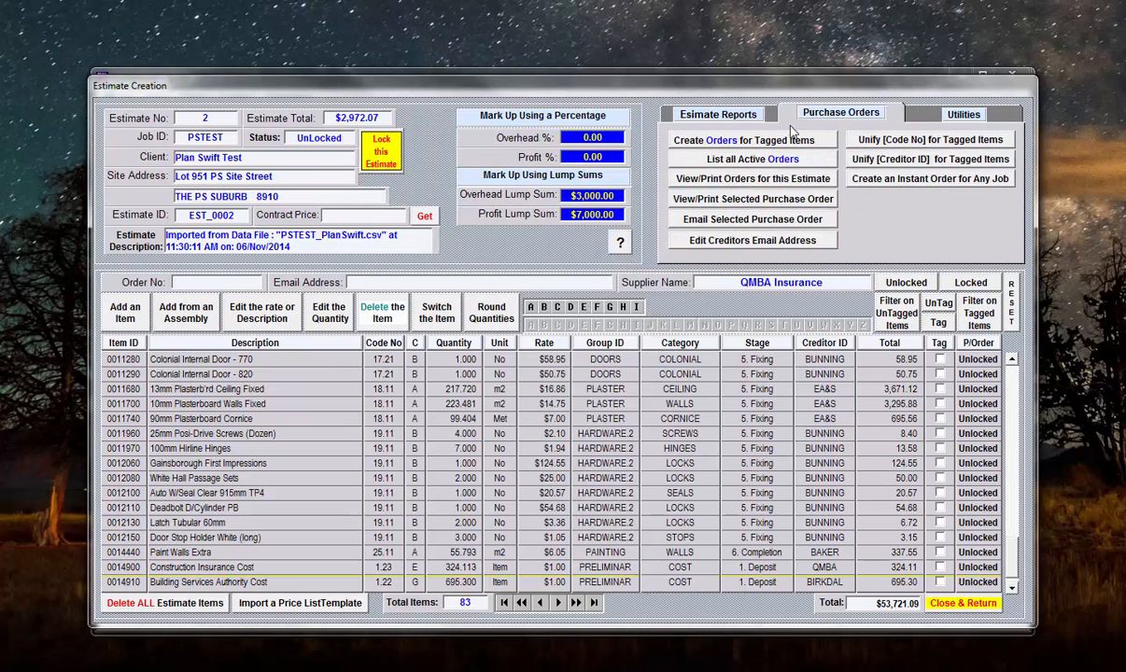
left_click(711, 115)
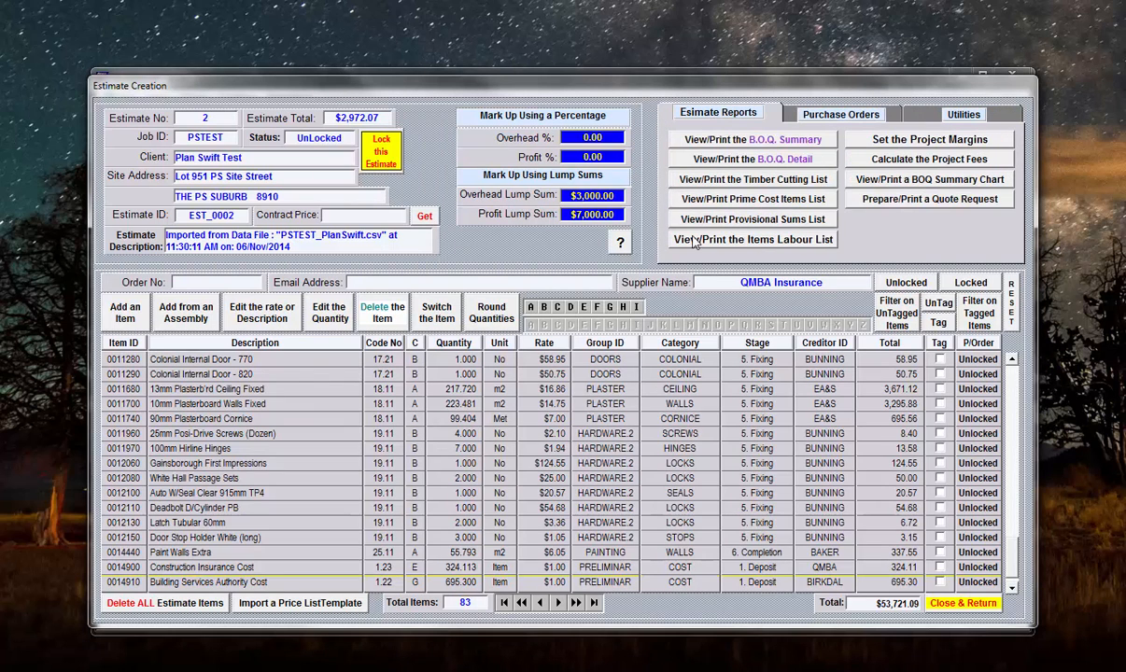